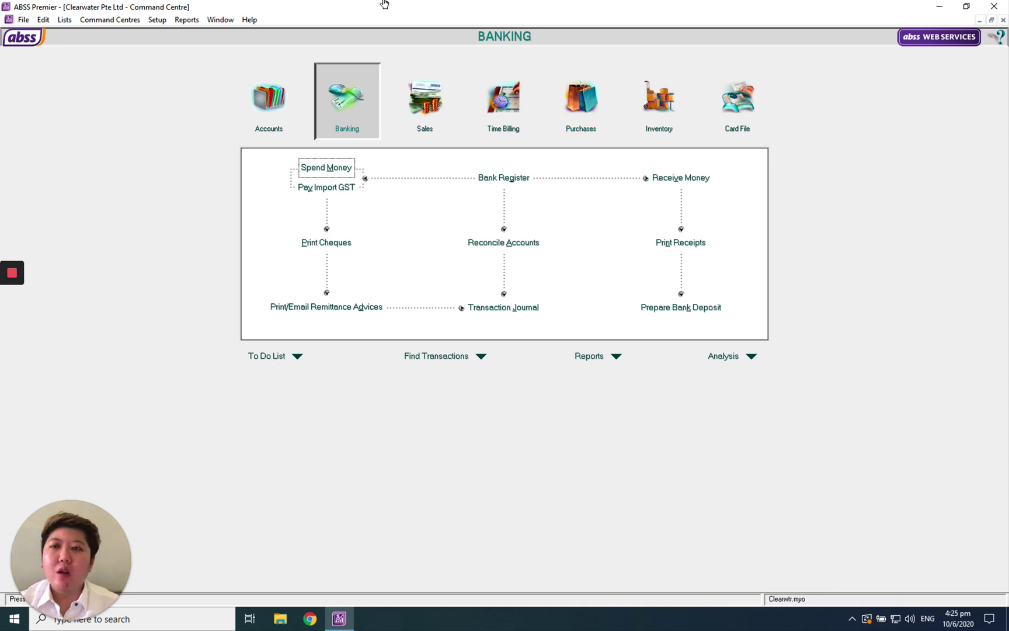
# Step: Open the invoice Customise Forms window from the Setup menu
pyautogui.click(166, 20)
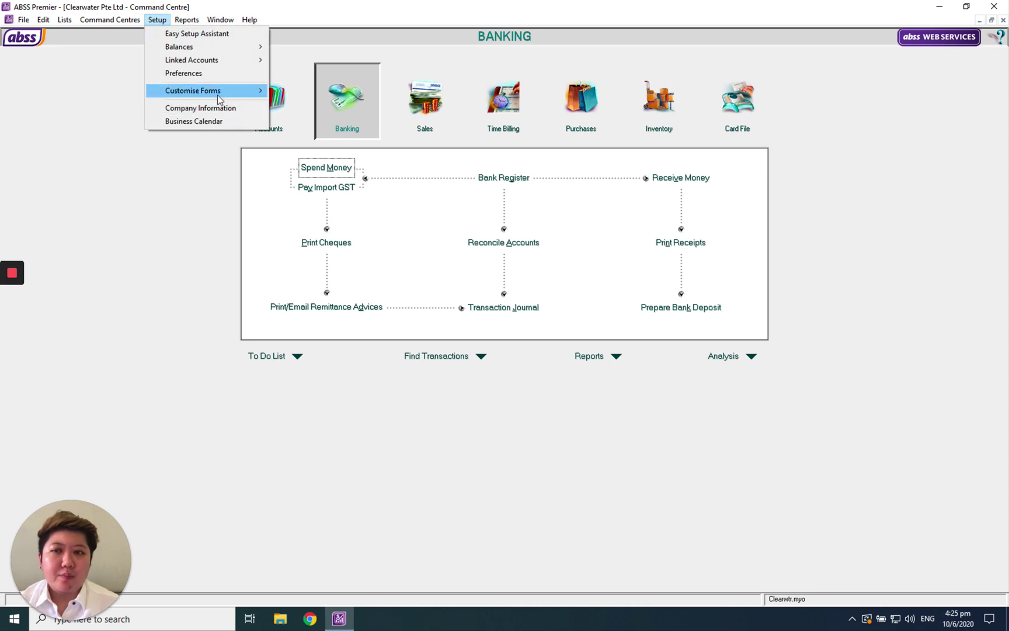
pyautogui.moveTo(220, 93)
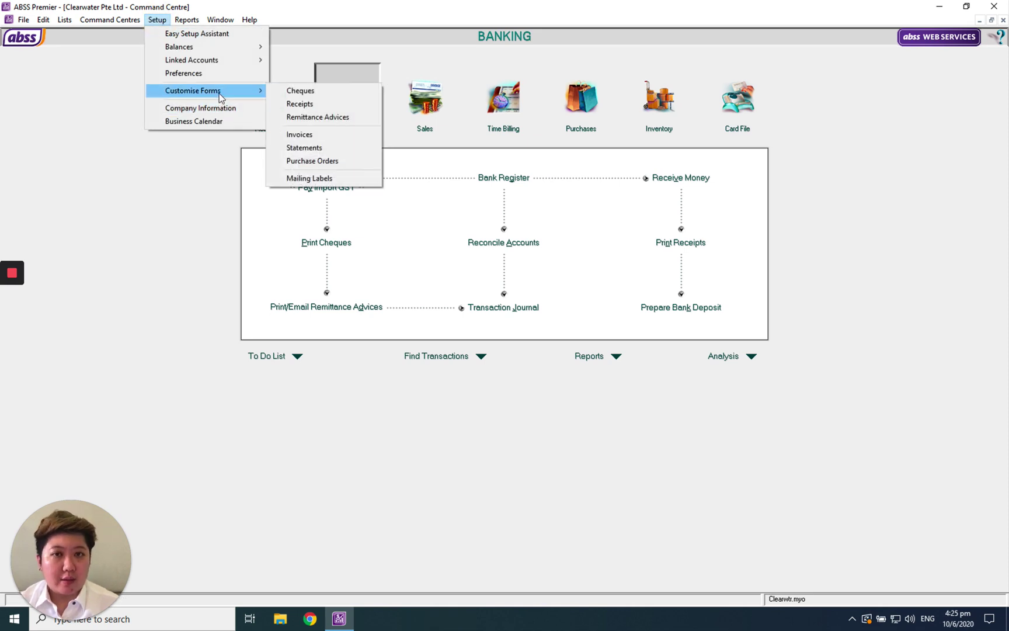
pyautogui.click(301, 134)
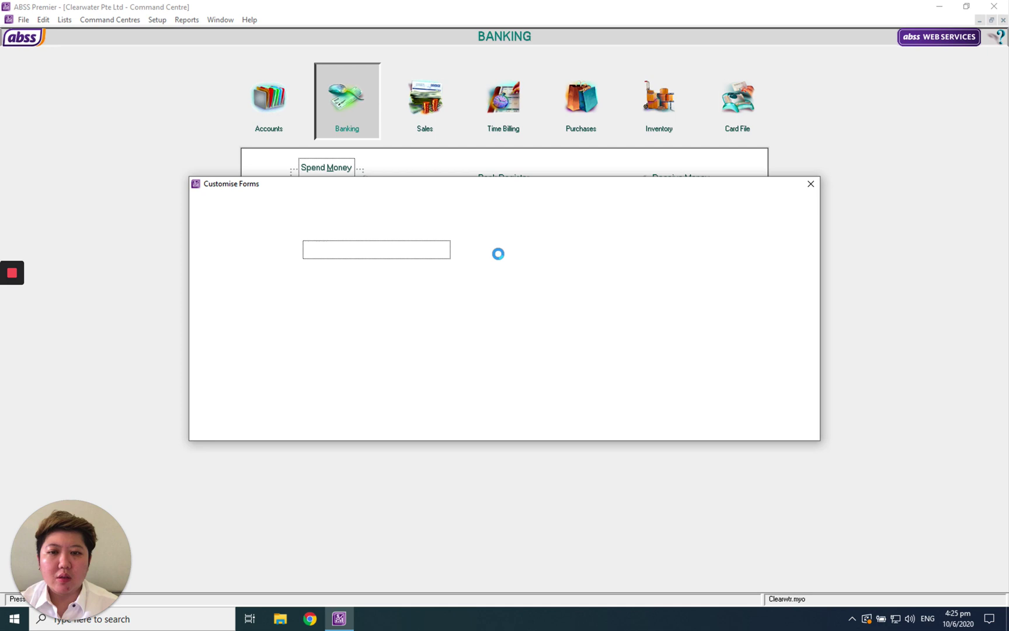
# Step: Switch the sale layout to Item and use C_INV_ITM_DTLNO as the form to customise
pyautogui.click(447, 253)
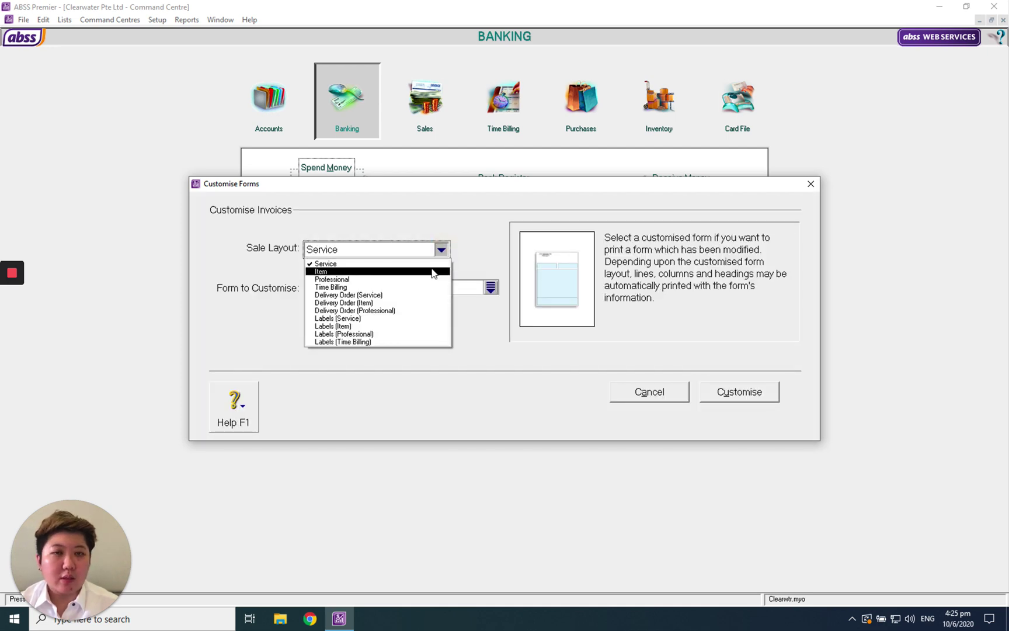
pyautogui.click(433, 272)
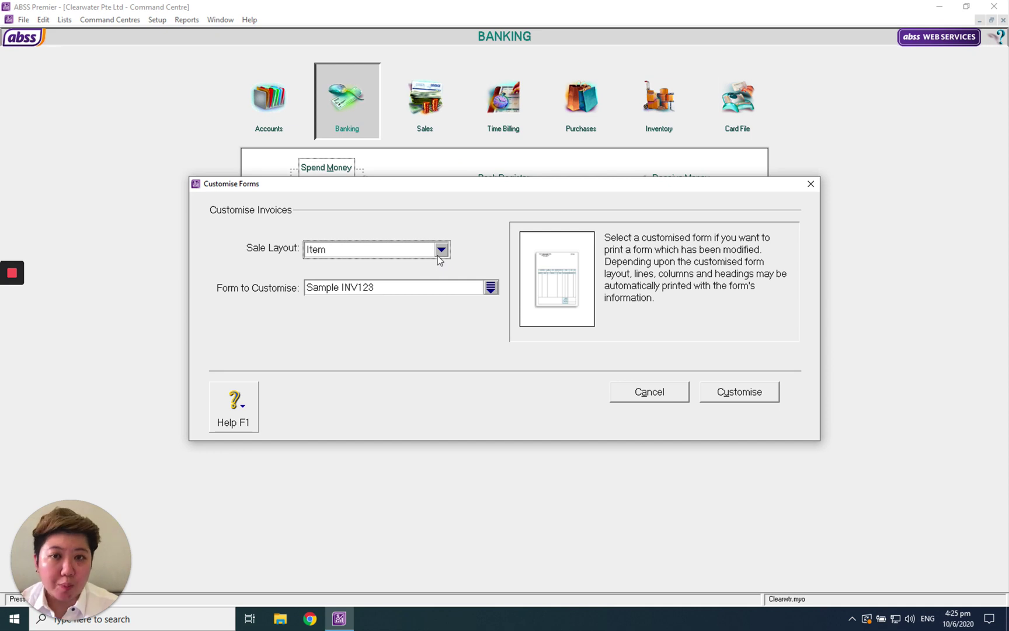
pyautogui.click(441, 251)
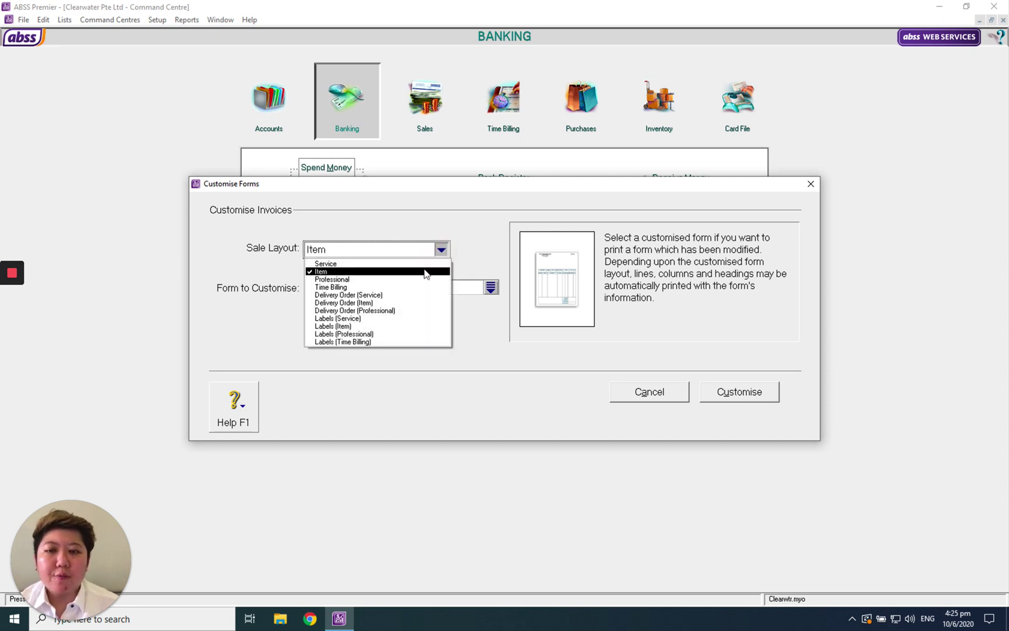
pyautogui.click(478, 264)
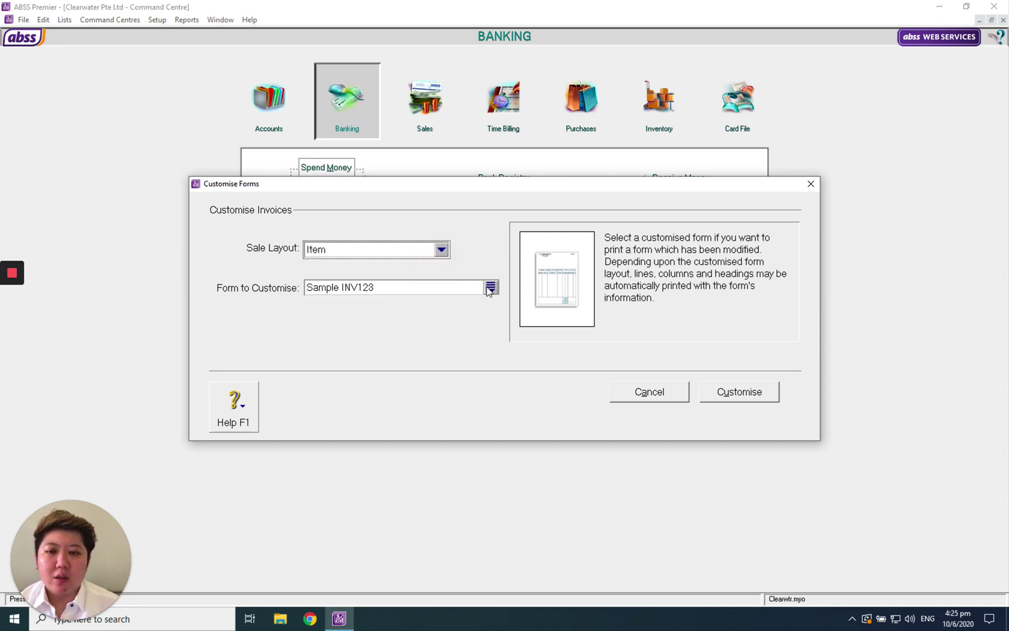
pyautogui.click(490, 287)
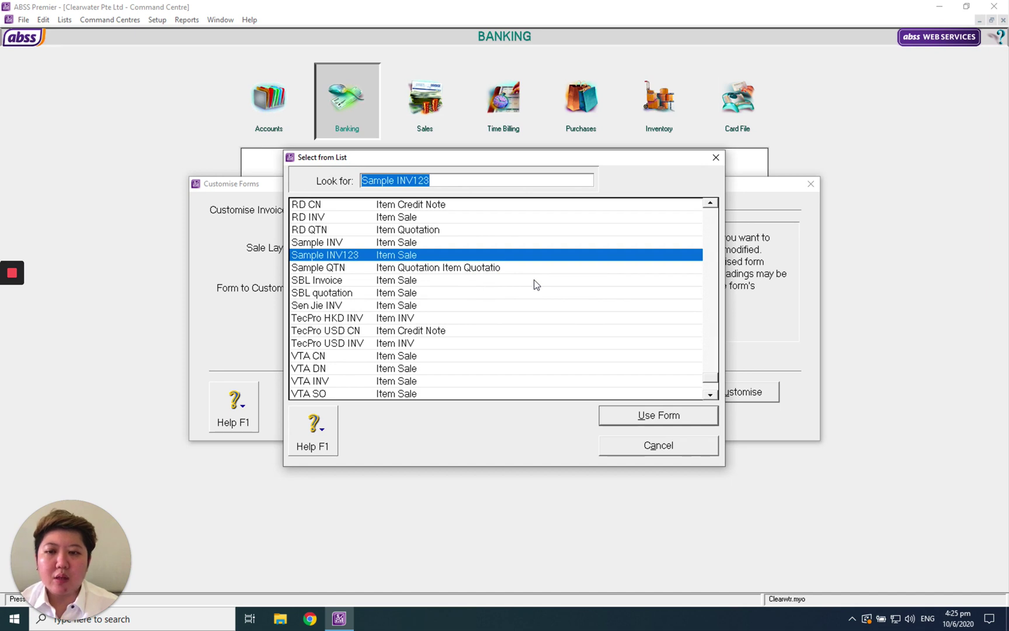
pyautogui.click(716, 215)
pyautogui.click(716, 215)
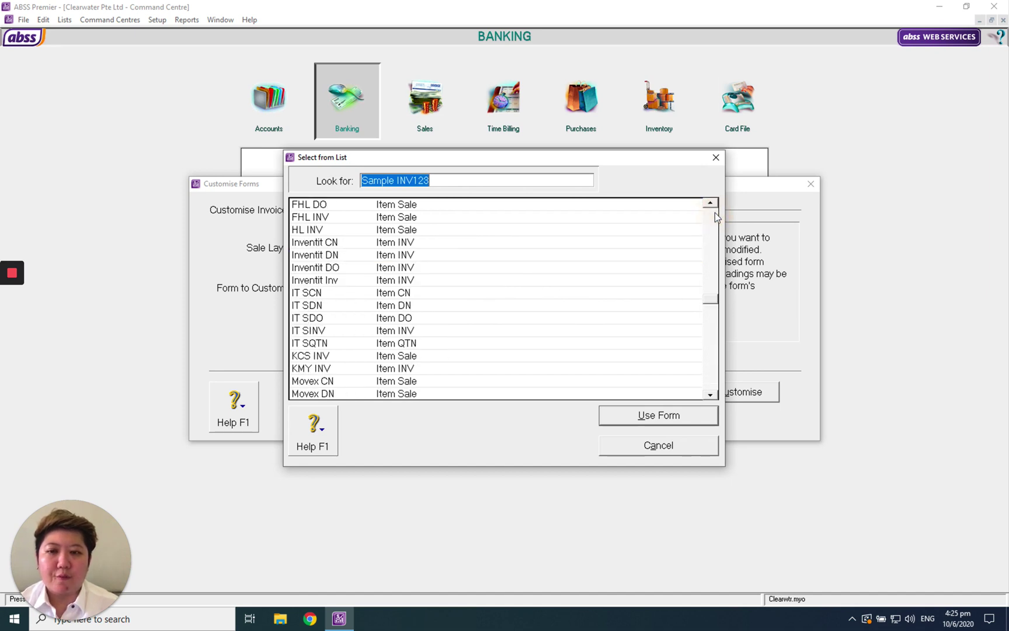
pyautogui.click(715, 213)
pyautogui.click(357, 332)
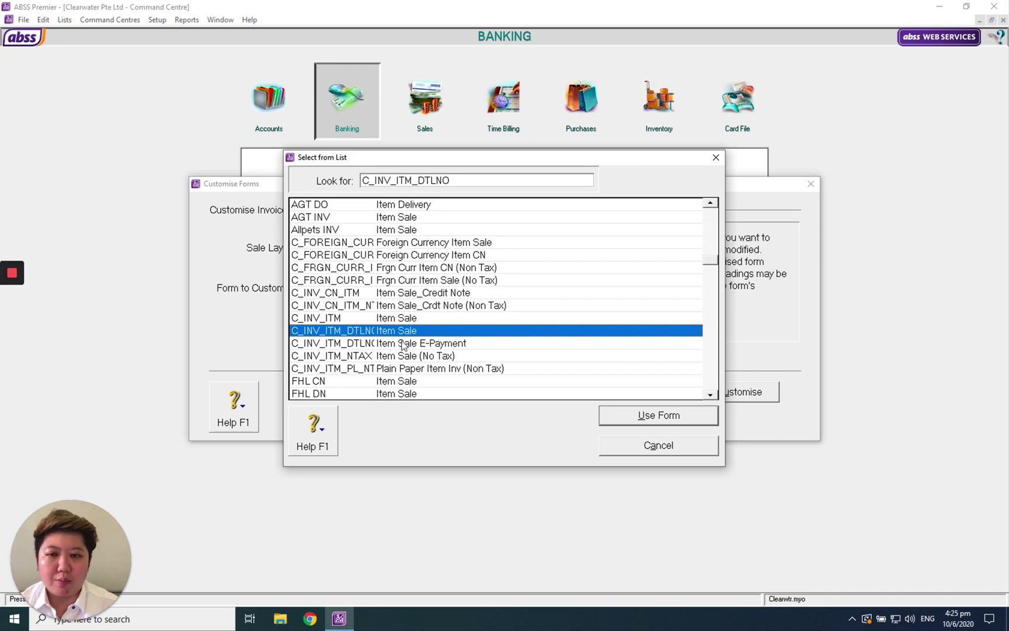
pyautogui.click(632, 417)
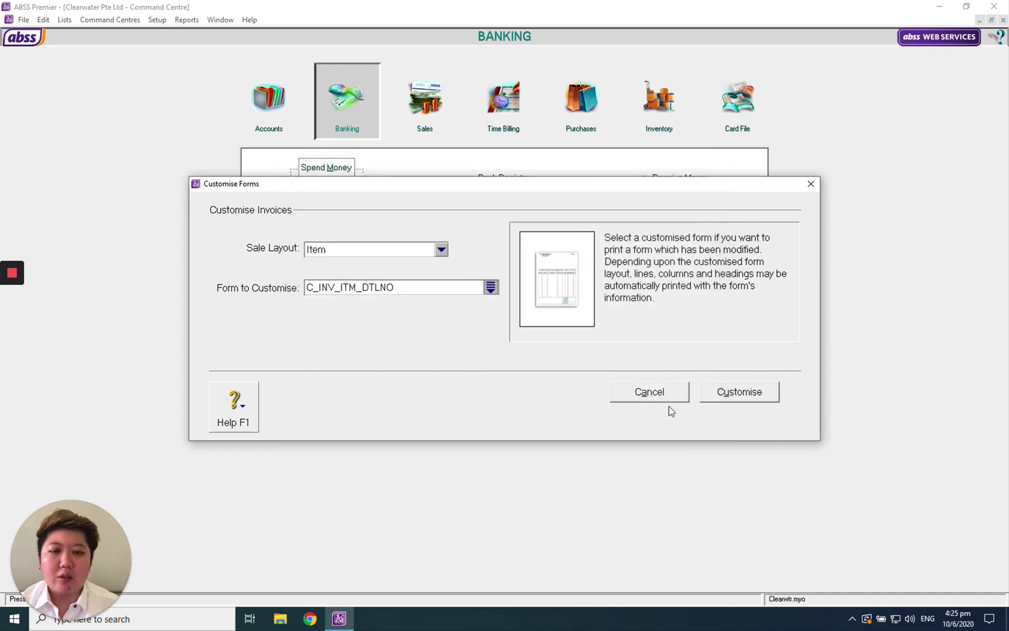
# Step: Open C_INV_ITM_DTLNO for editing and move the logo box up to the top-left corner
pyautogui.click(731, 392)
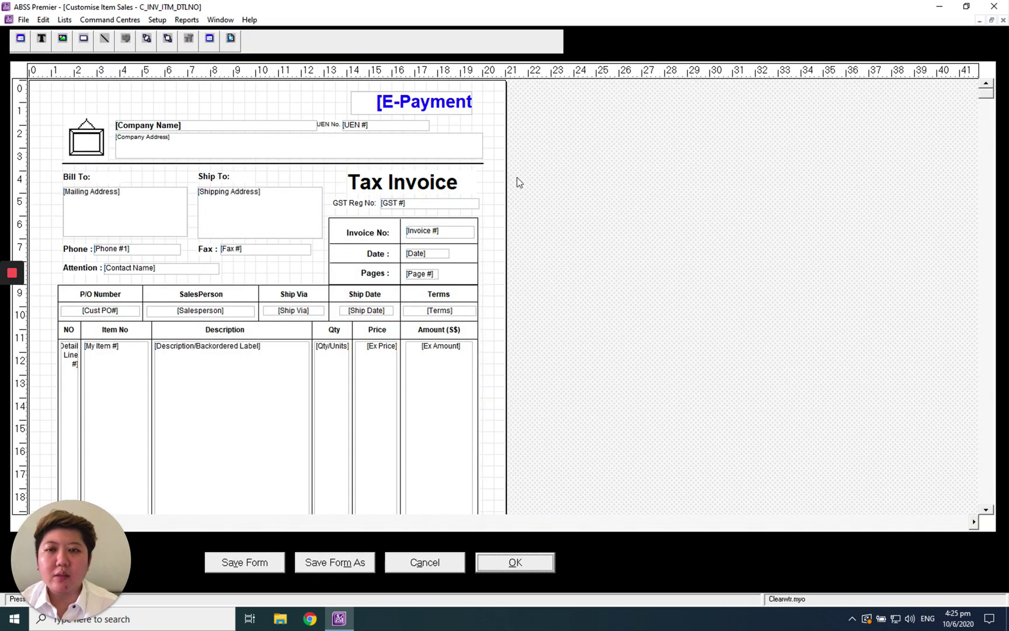
pyautogui.click(419, 115)
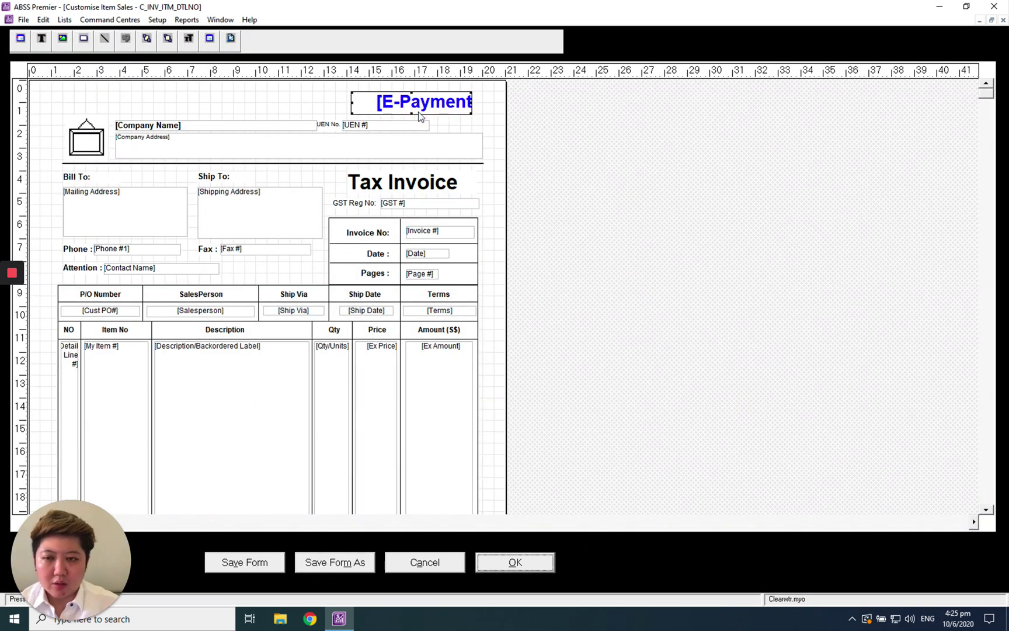
pyautogui.moveTo(427, 104)
pyautogui.mouseDown()
pyautogui.moveTo(387, 105)
pyautogui.moveTo(423, 104)
pyautogui.mouseUp()
pyautogui.click(392, 120)
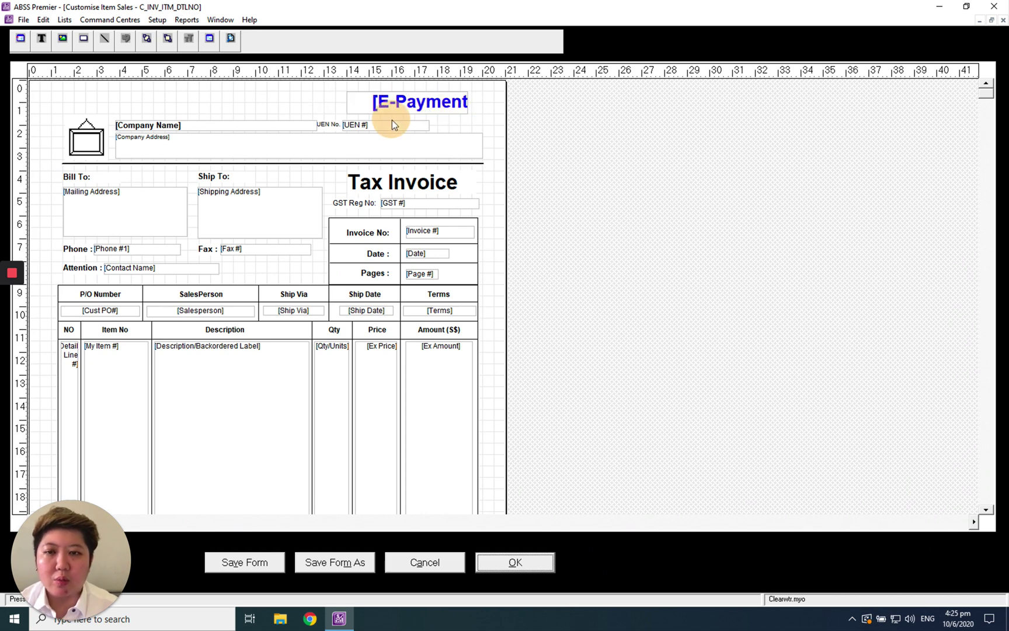
pyautogui.click(92, 142)
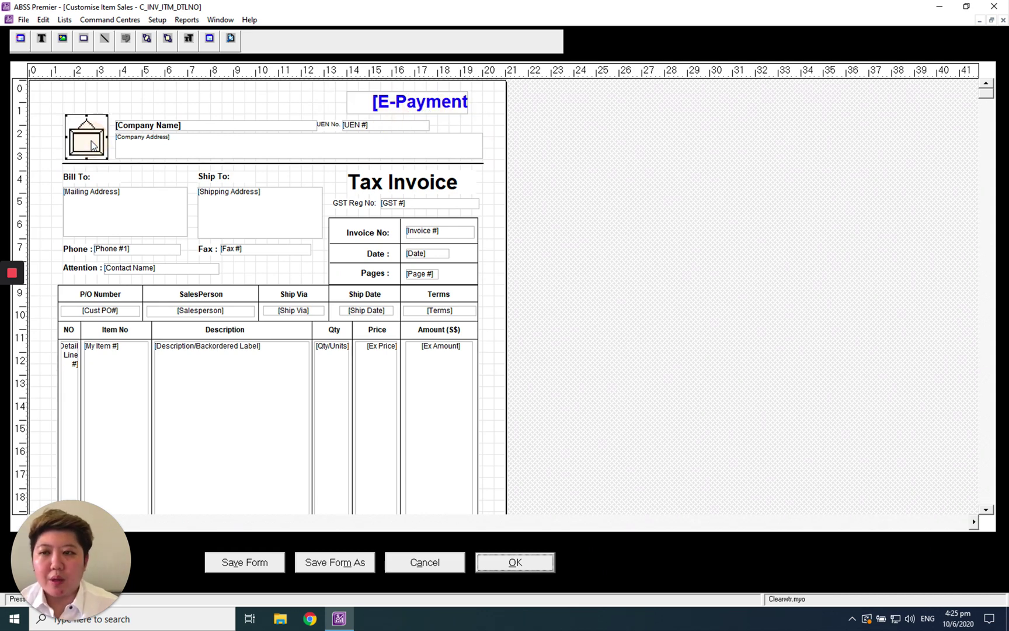
pyautogui.moveTo(92, 141); pyautogui.dragTo(88, 116)
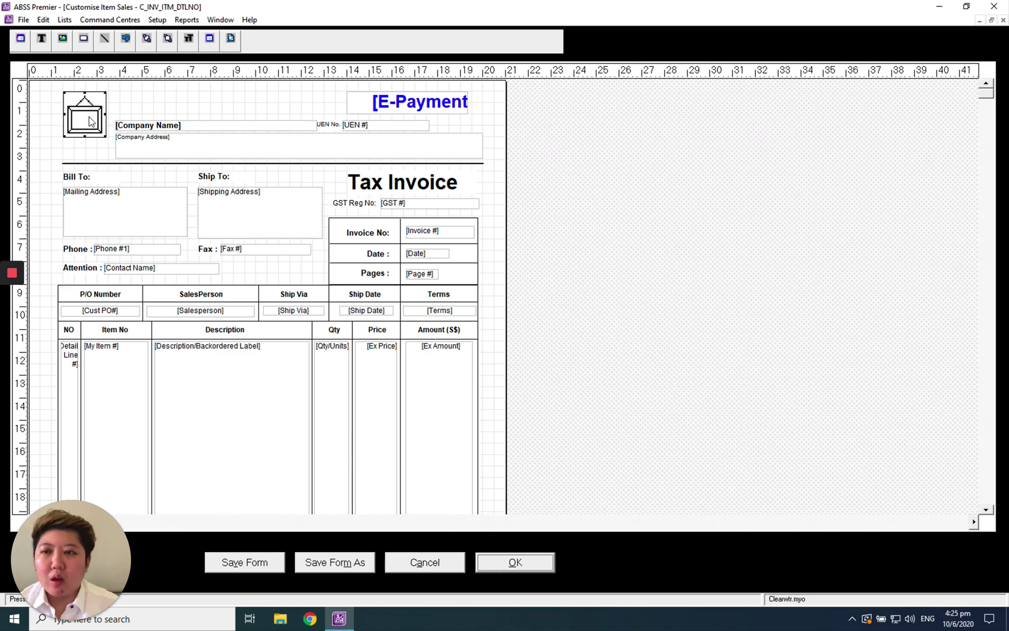
pyautogui.doubleClick(91, 121)
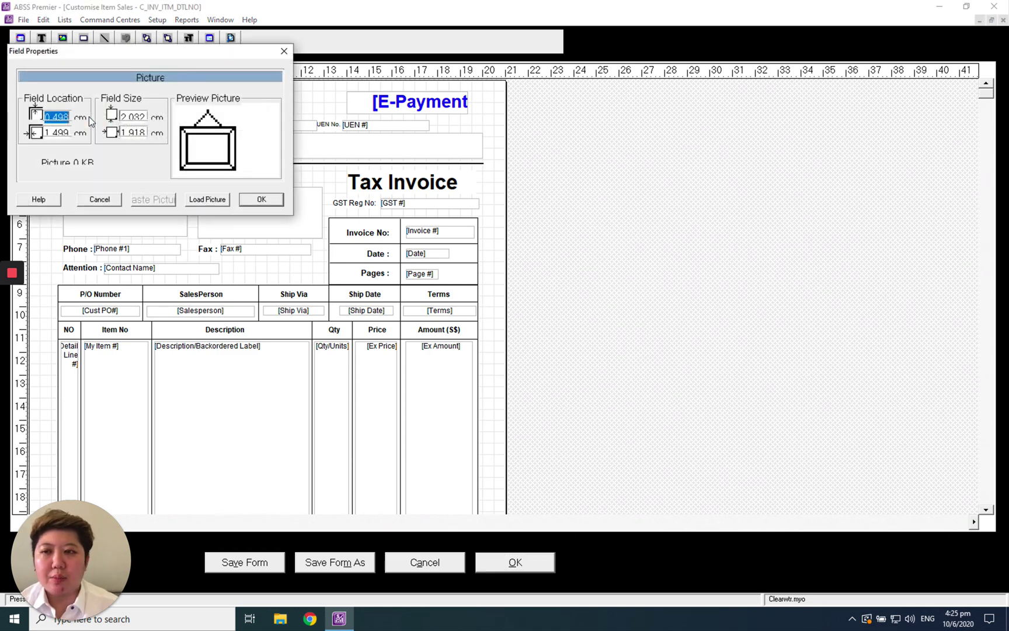
pyautogui.moveTo(159, 55); pyautogui.dragTo(277, 67)
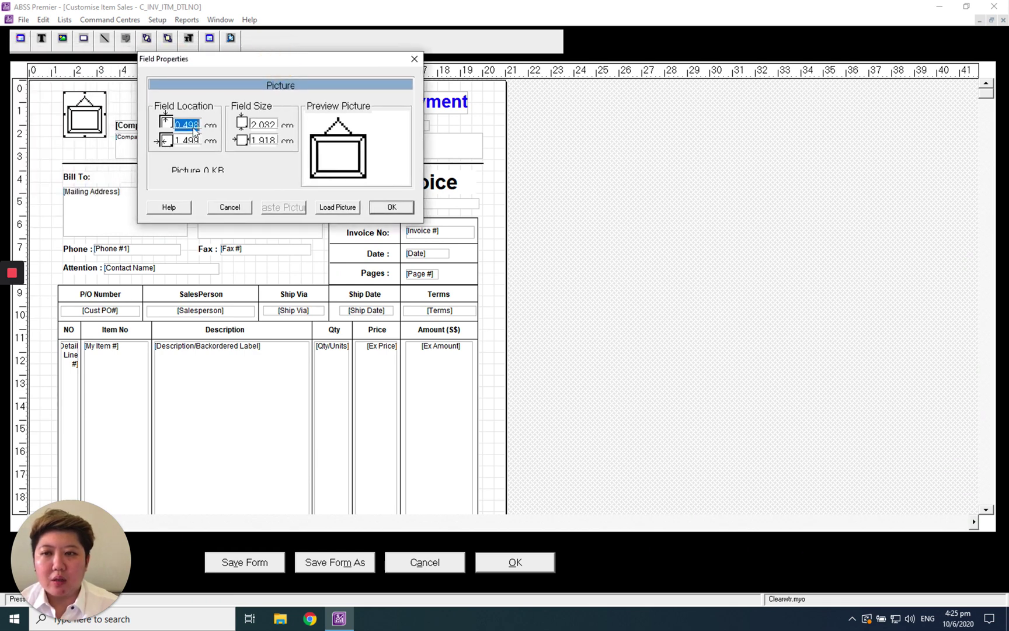
pyautogui.click(192, 127)
pyautogui.click(209, 128)
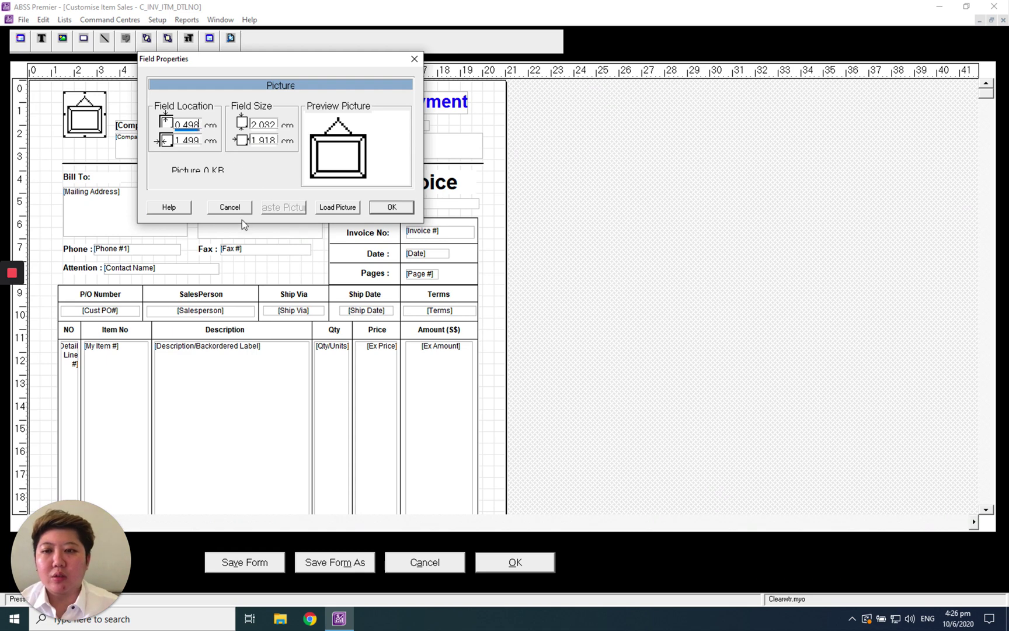
pyautogui.press('Return')
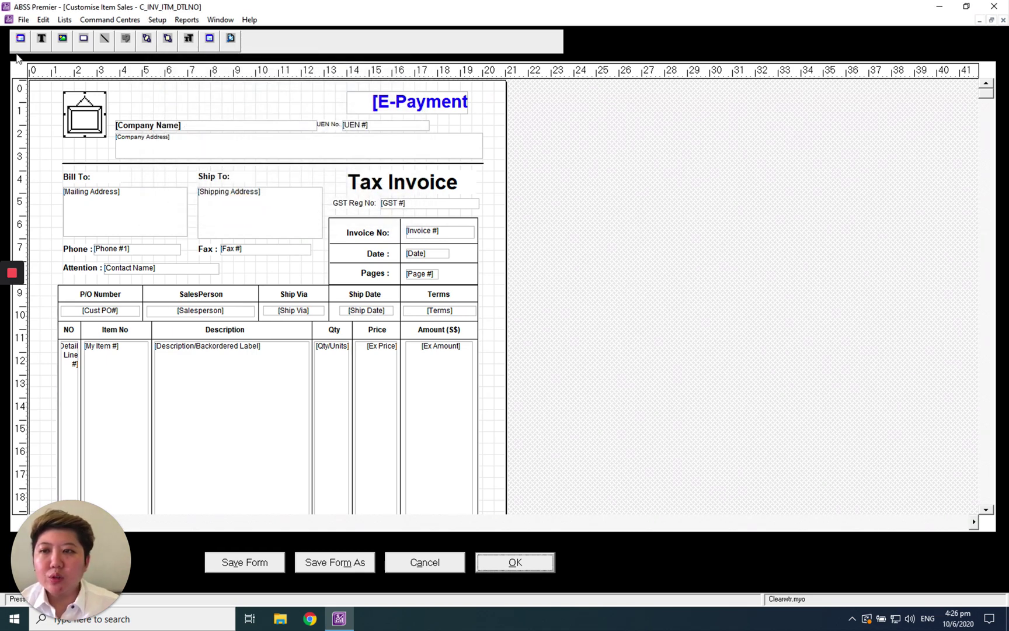
# Step: Add a text field reading 'NEW TEXT FIELD' beside the logo
pyautogui.click(42, 40)
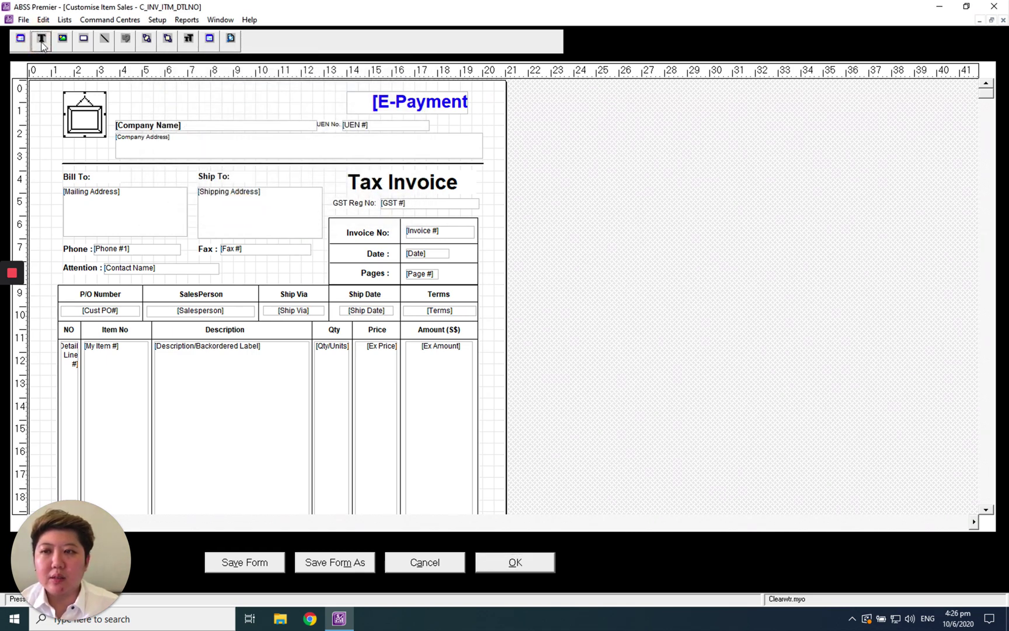
pyautogui.click(240, 107)
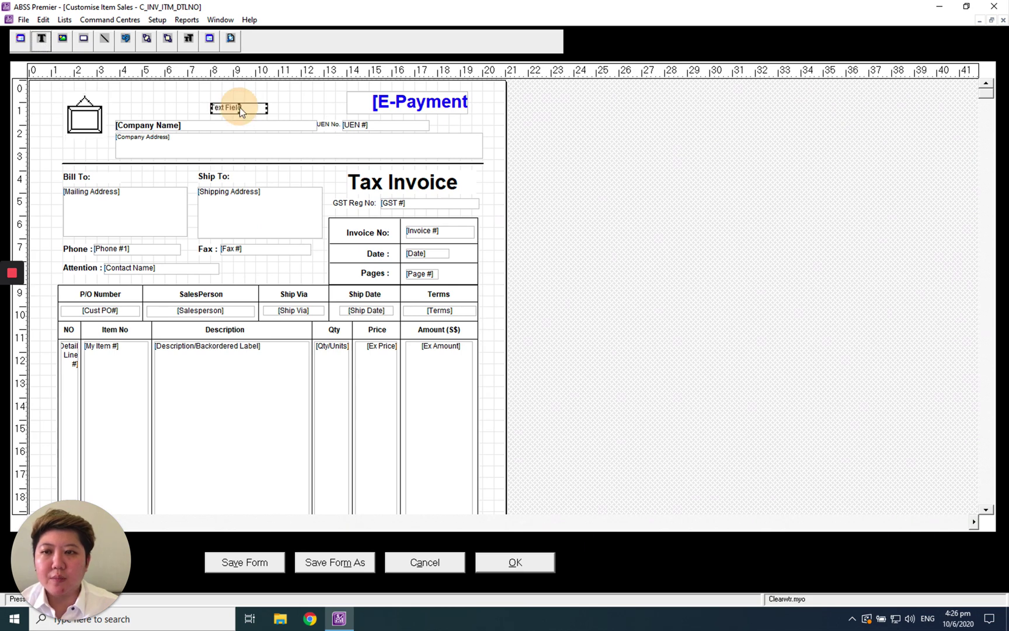
pyautogui.doubleClick(240, 107)
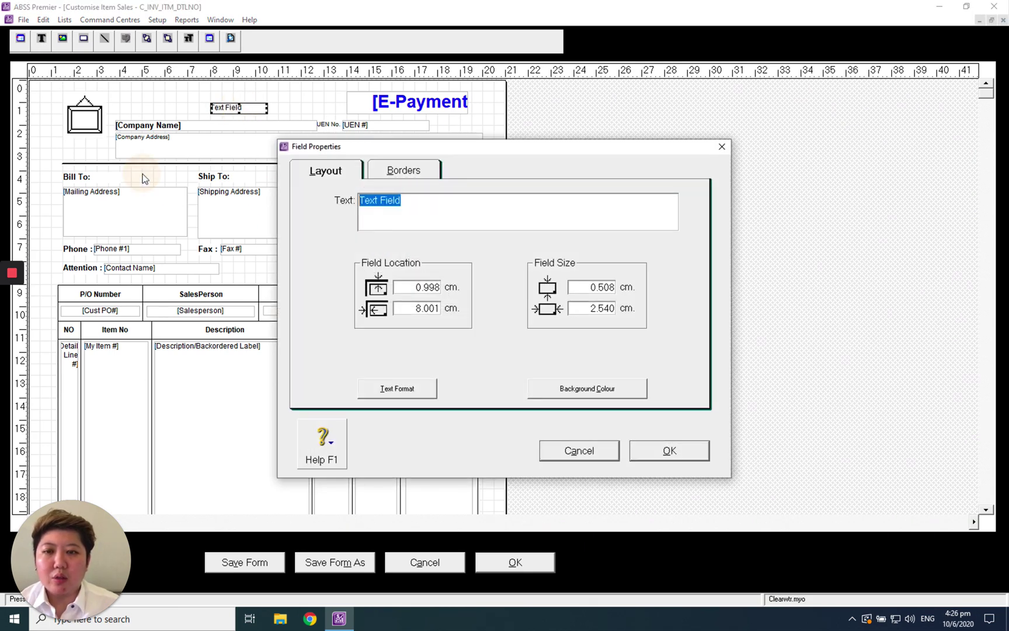
pyautogui.write('NEW ')
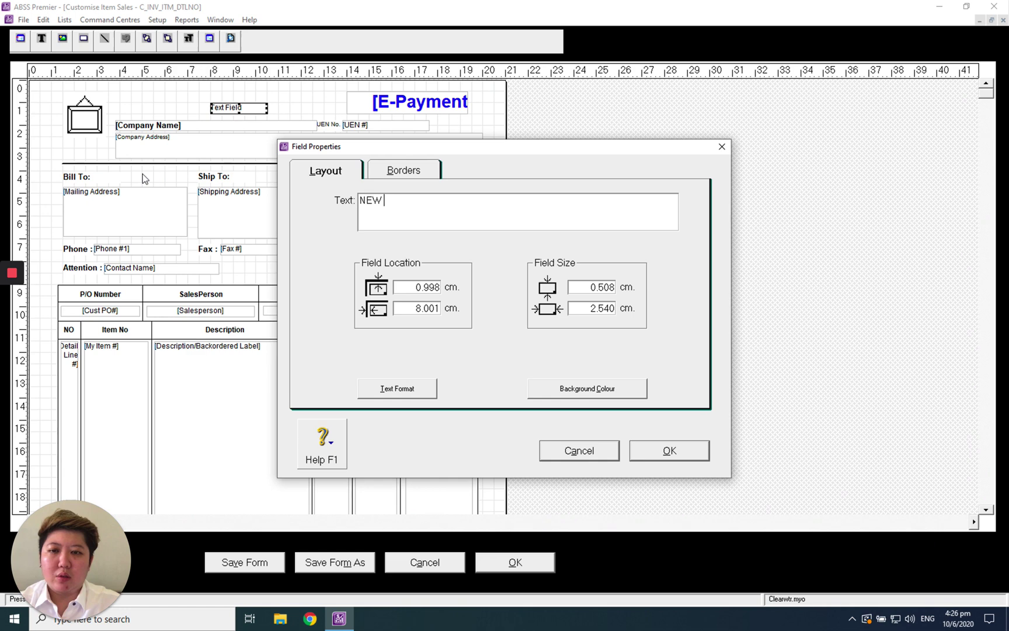
pyautogui.write('TEXT FIELF')
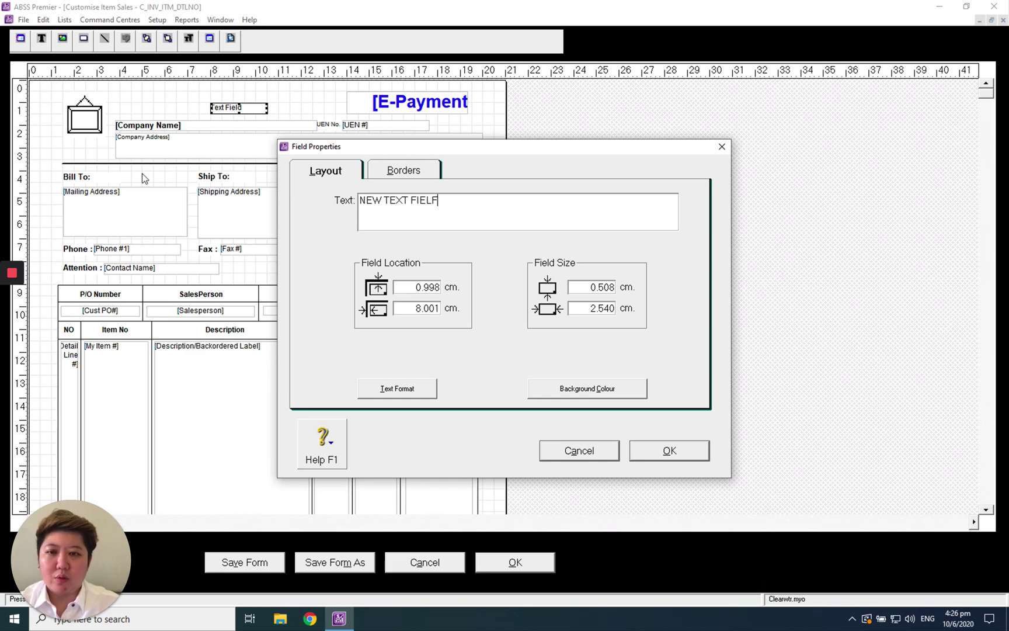
pyautogui.press('BackSpace')
pyautogui.write('D')
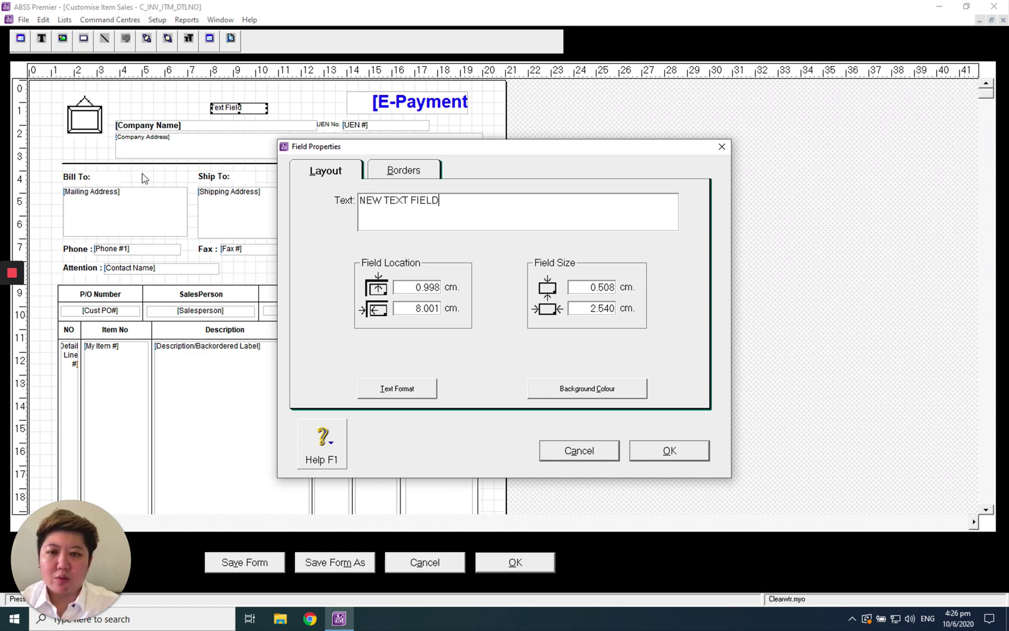
pyautogui.click(670, 450)
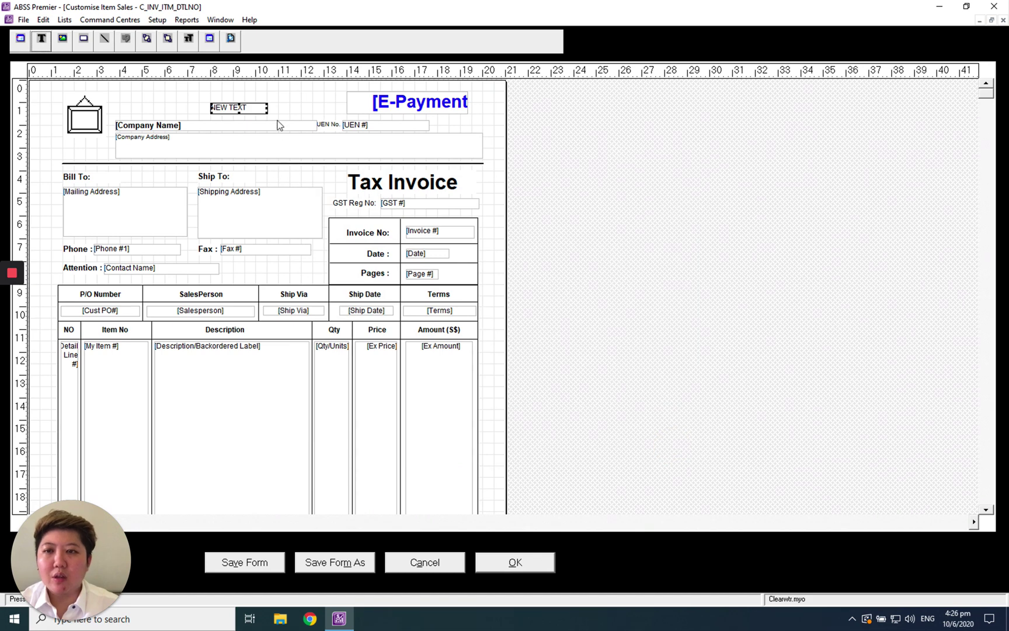
# Step: Widen the NEW TEXT FIELD box to the right, leaving its text format unchanged
pyautogui.click(266, 109)
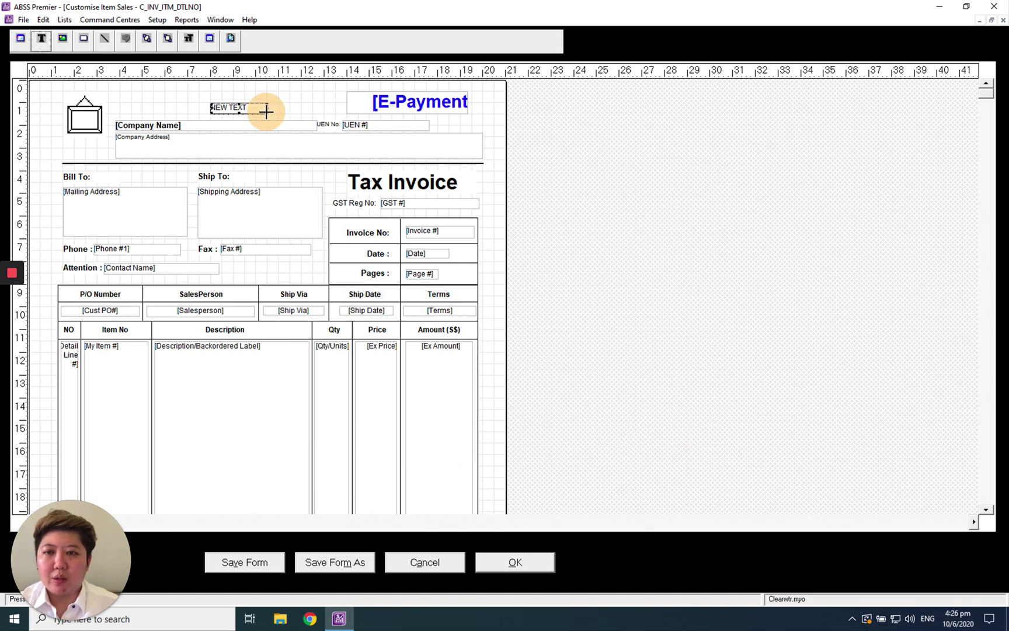
pyautogui.moveTo(266, 109); pyautogui.dragTo(345, 110)
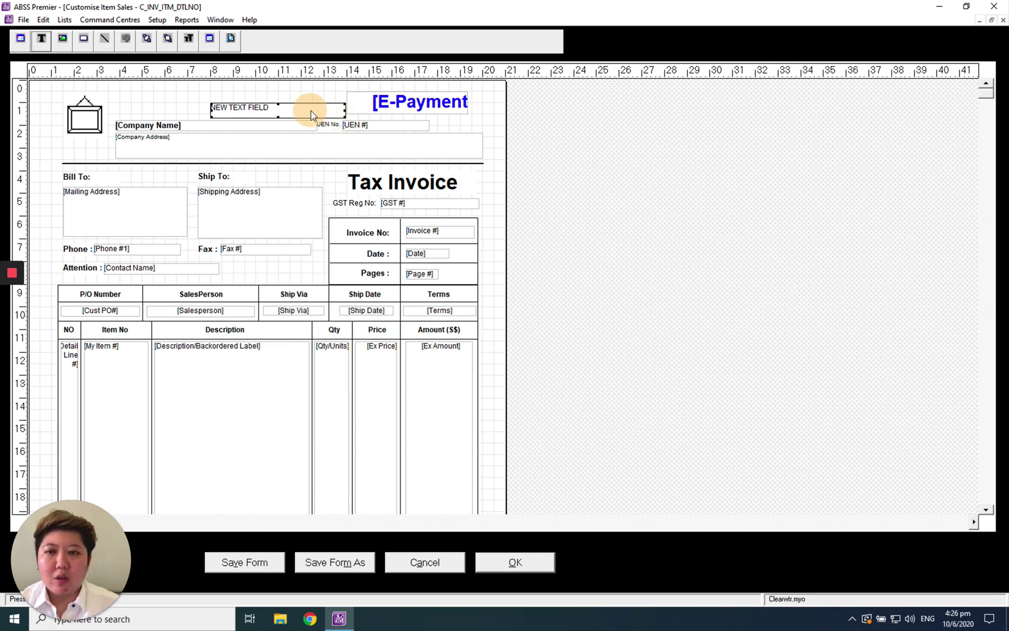
pyautogui.doubleClick(311, 111)
pyautogui.click(435, 390)
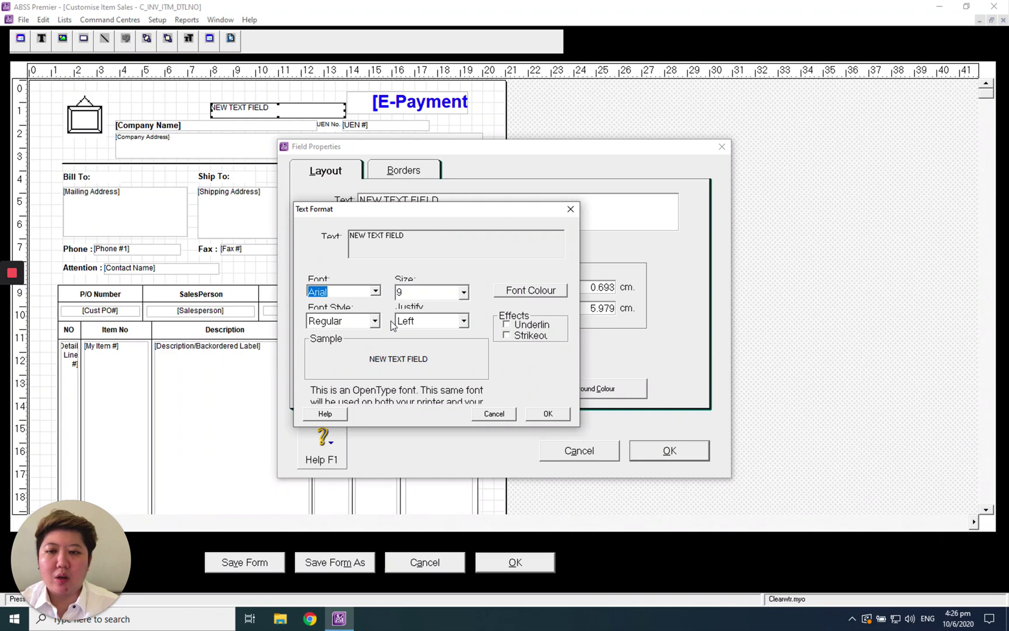
pyautogui.click(494, 414)
pyautogui.click(580, 454)
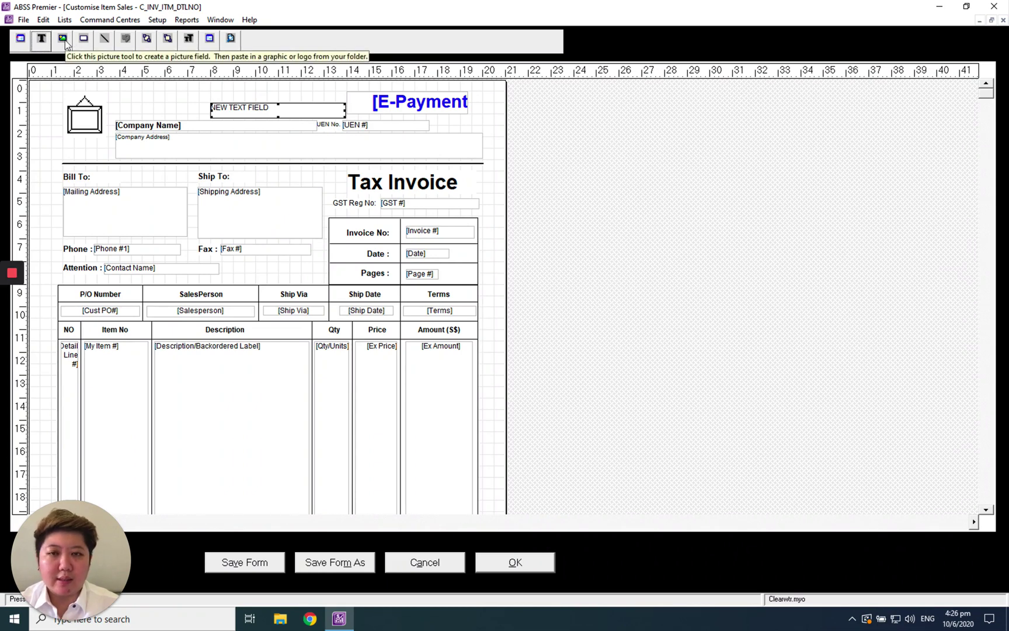
# Step: Place a second, empty picture field beside the logo placeholder
pyautogui.click(65, 40)
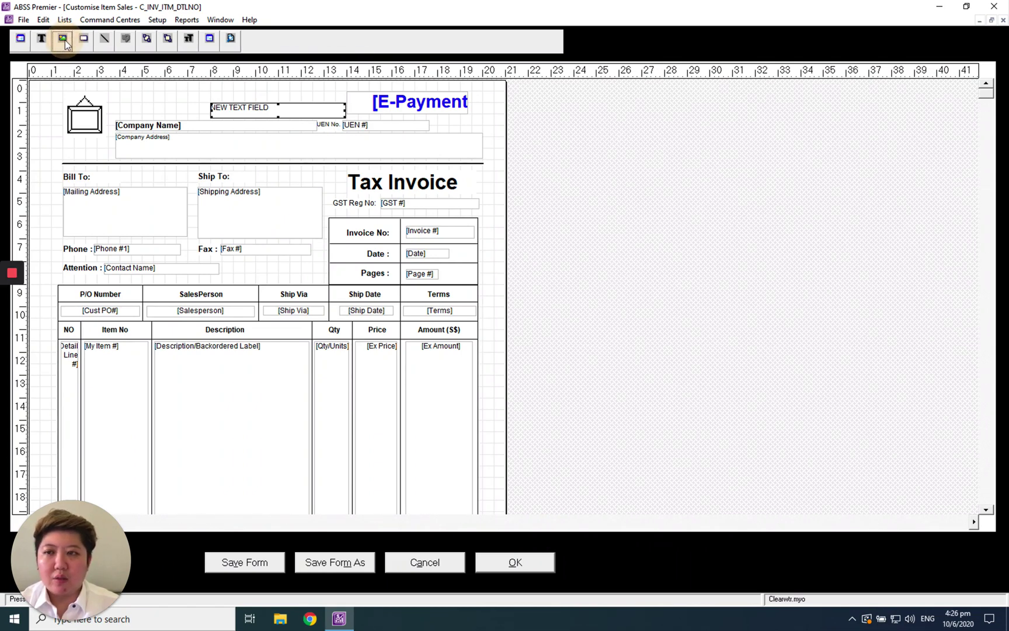
pyautogui.click(141, 93)
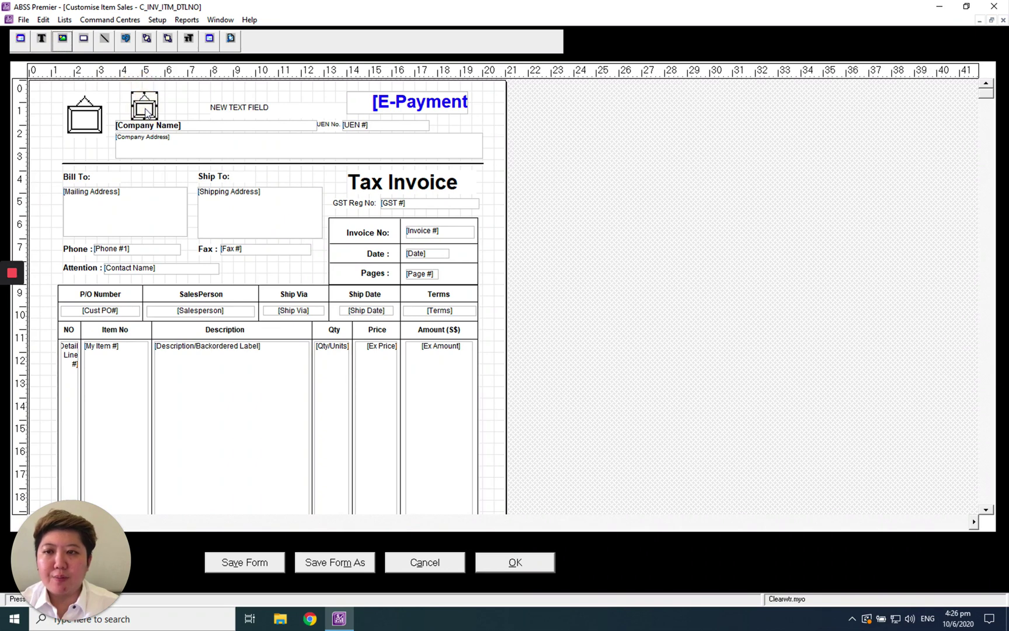
pyautogui.doubleClick(144, 97)
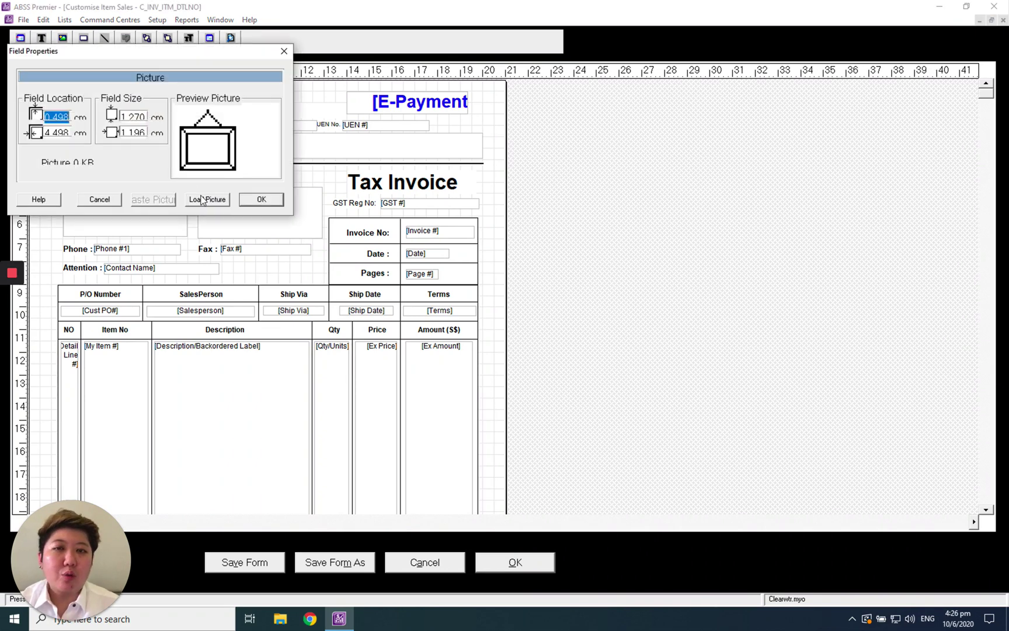
pyautogui.click(284, 50)
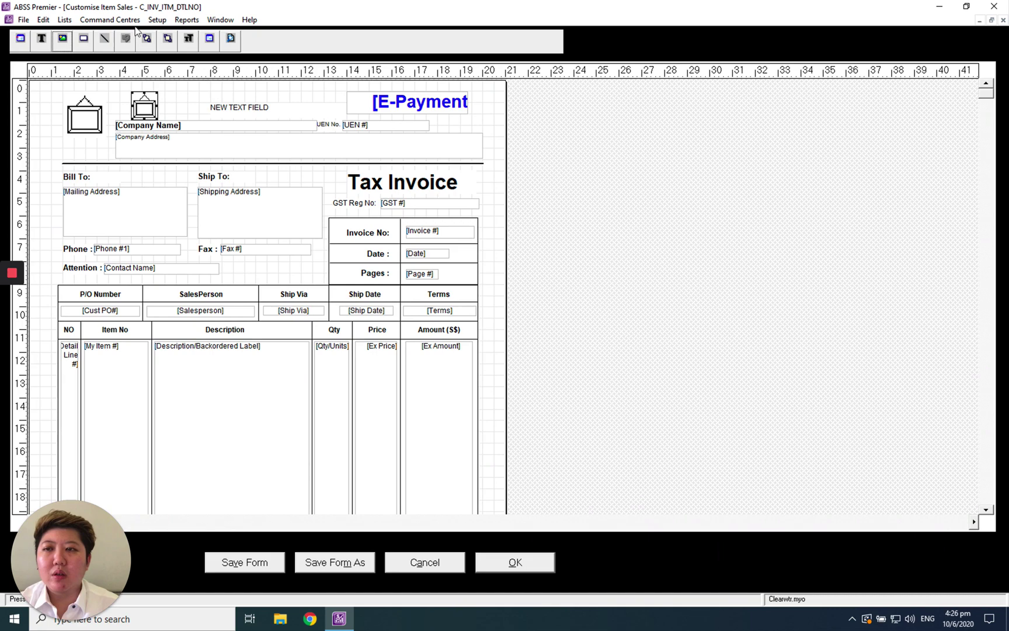
# Step: Add the Card ID data field and position it above NEW TEXT FIELD
pyautogui.click(22, 37)
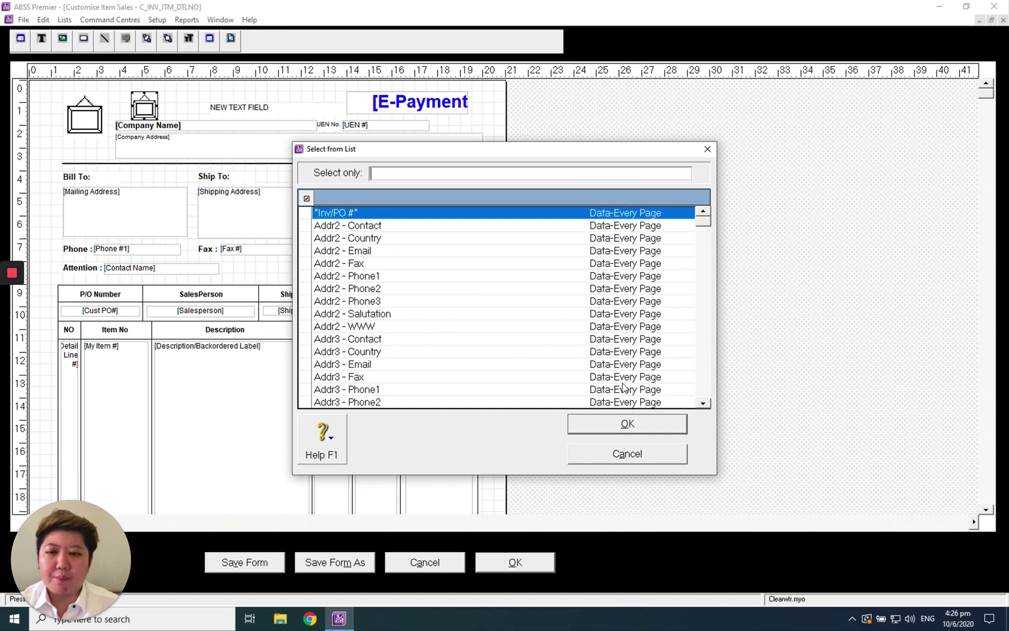
pyautogui.click(703, 403)
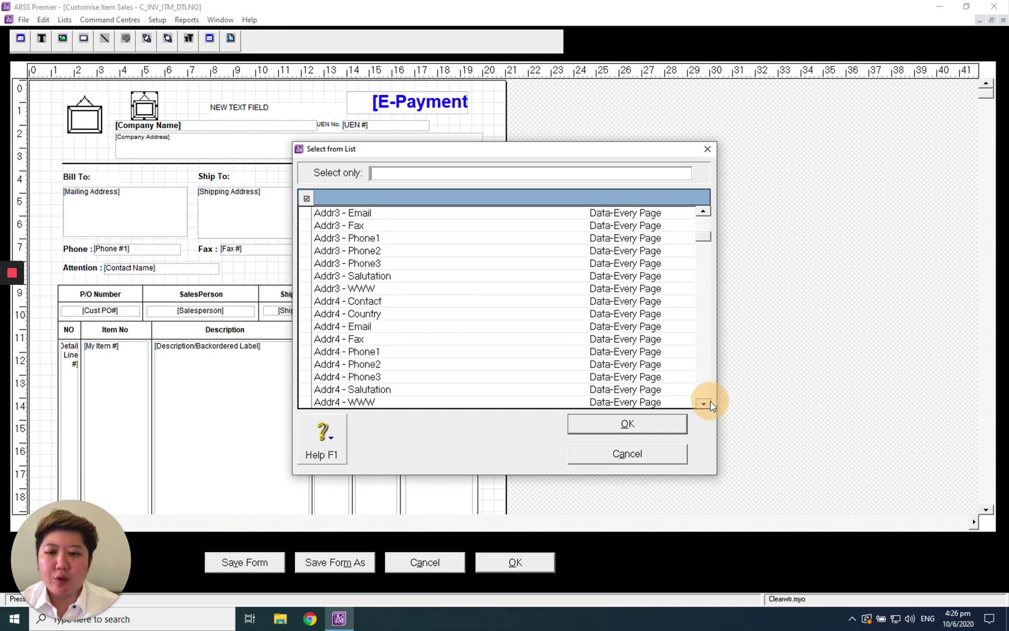
pyautogui.moveTo(710, 401); pyautogui.dragTo(710, 401)
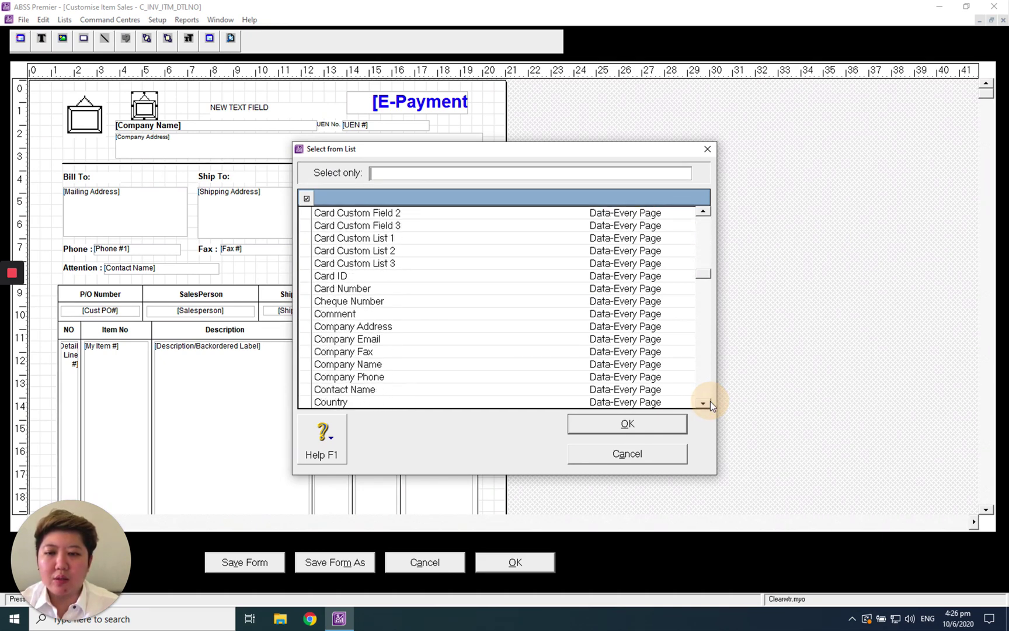
pyautogui.click(308, 276)
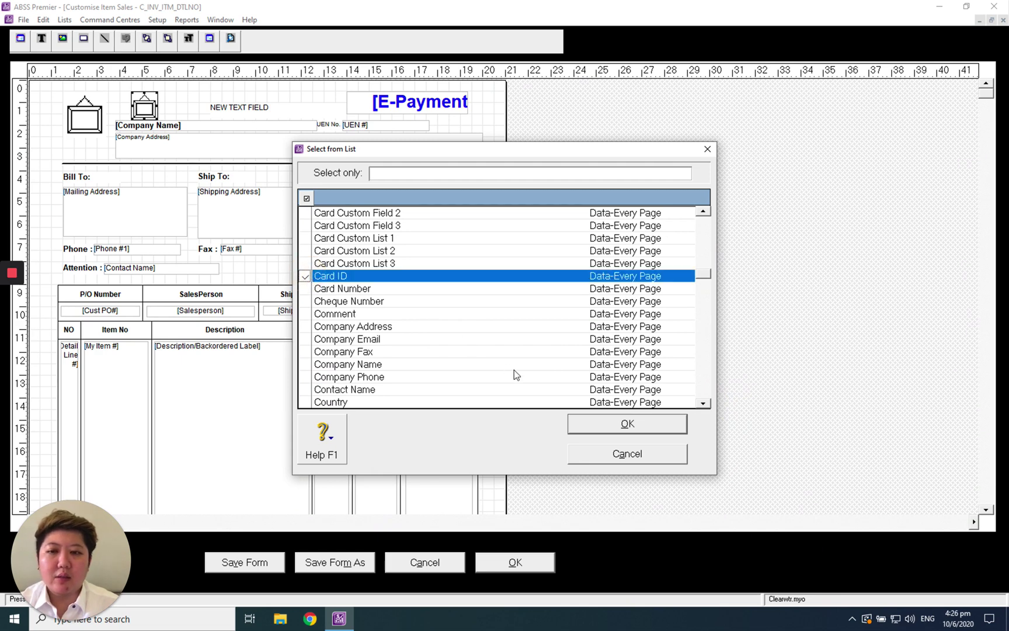
pyautogui.click(599, 425)
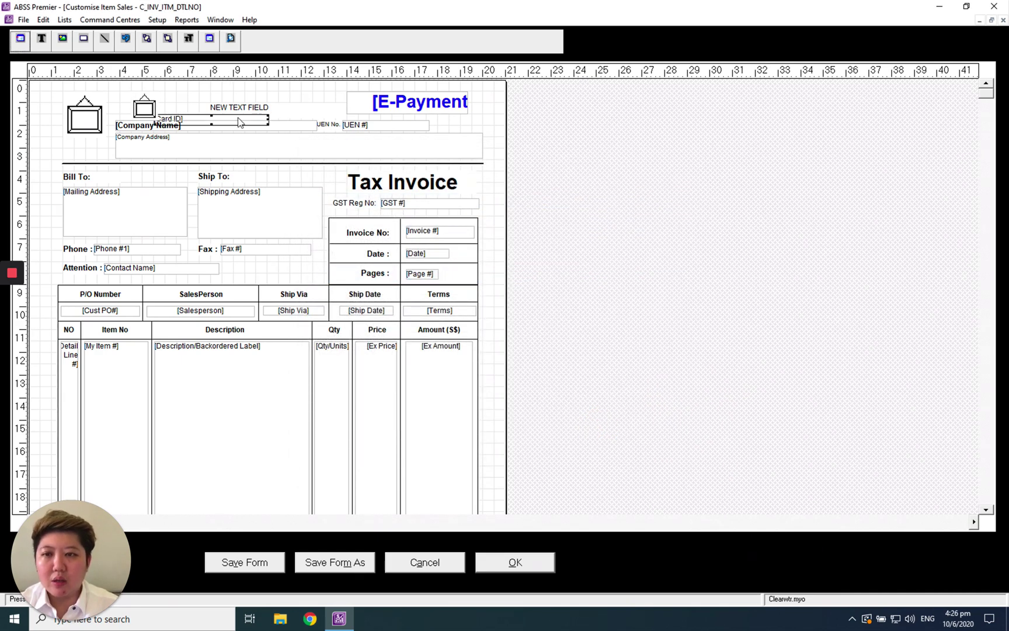
pyautogui.moveTo(237, 121); pyautogui.dragTo(299, 95)
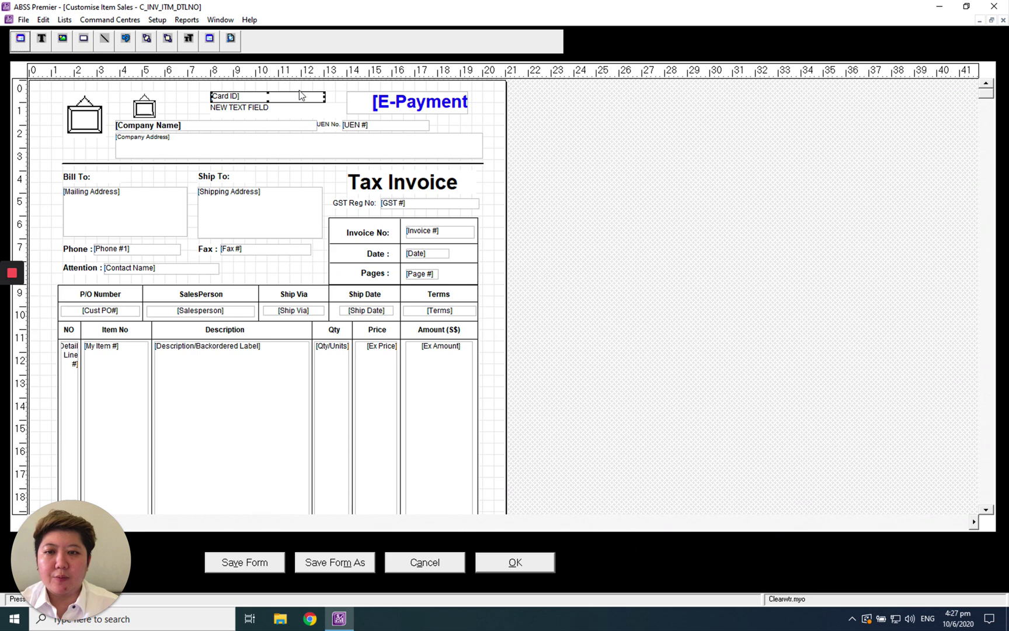
# Step: Save the customised invoice as the form 'Test', overwriting the existing one
pyautogui.click(231, 38)
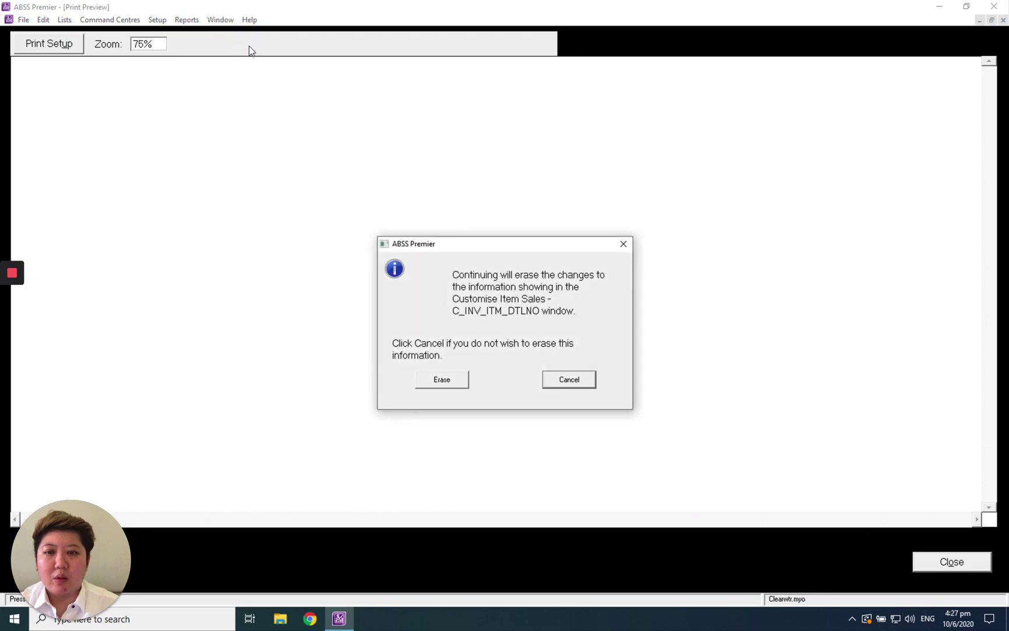
pyautogui.click(563, 379)
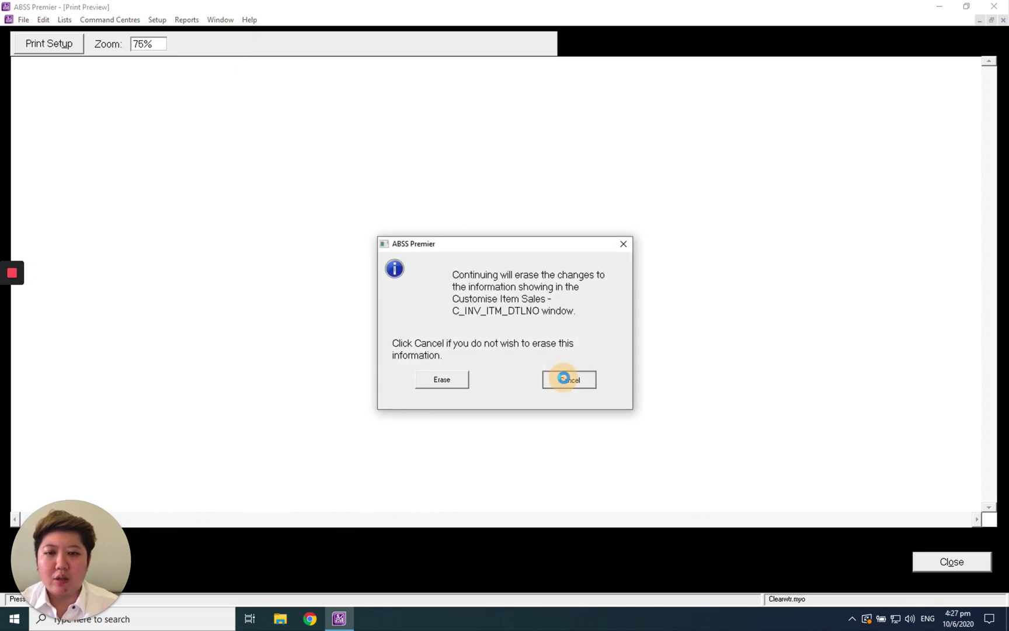
pyautogui.click(334, 558)
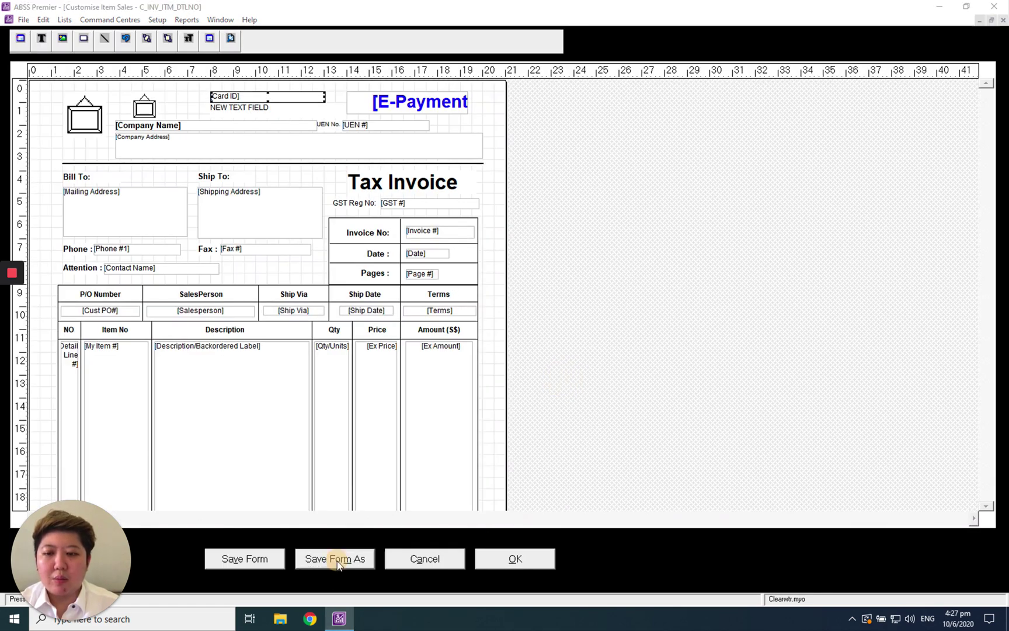
pyautogui.write('Test')
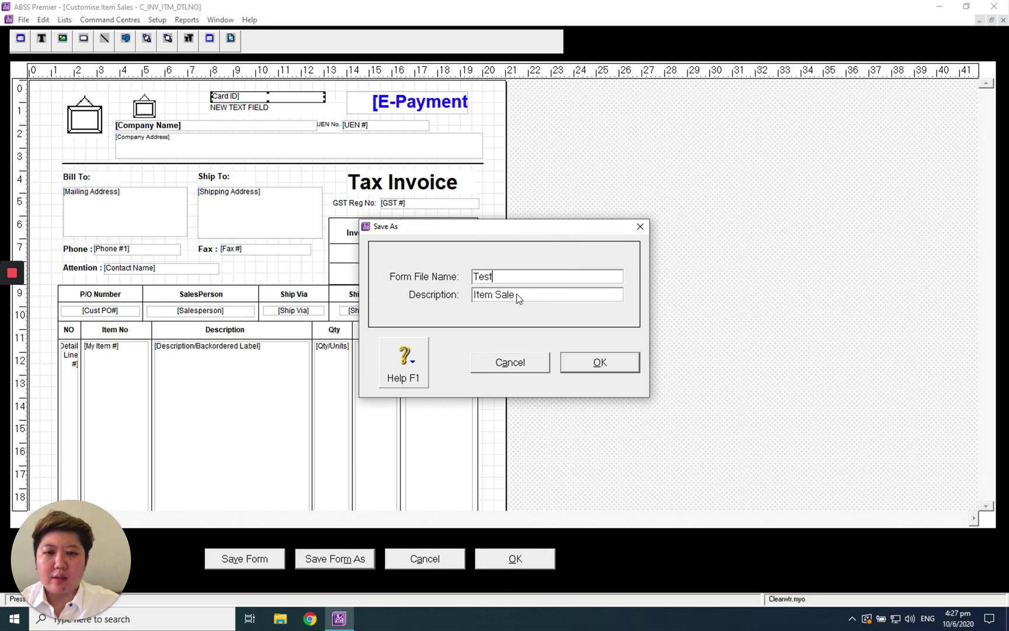
pyautogui.click(588, 355)
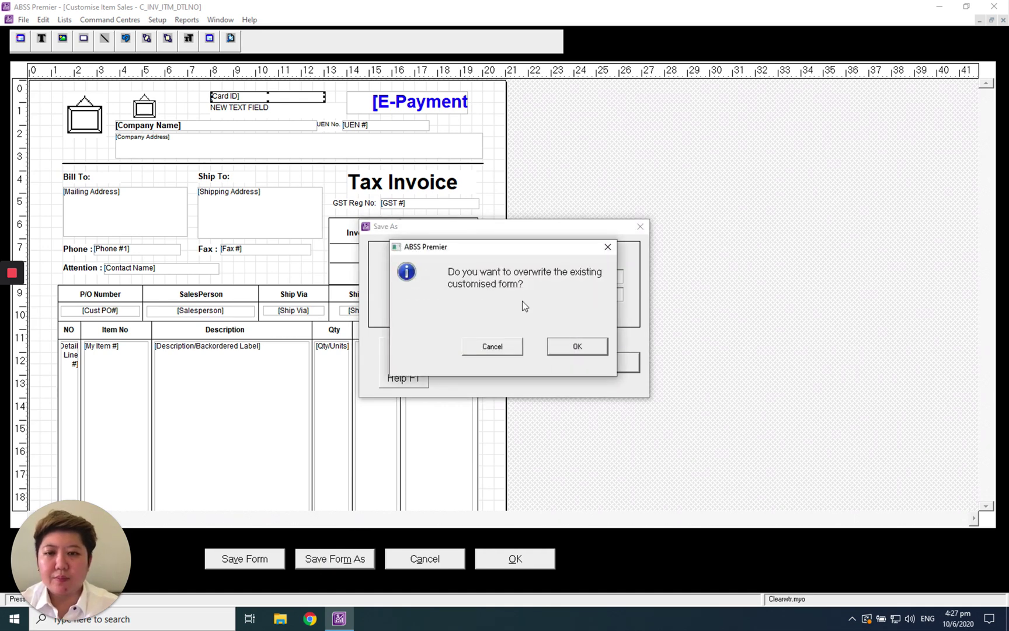
pyautogui.click(576, 347)
# Step: Preview the saved invoice at 140% zoom, then close the preview
pyautogui.click(231, 39)
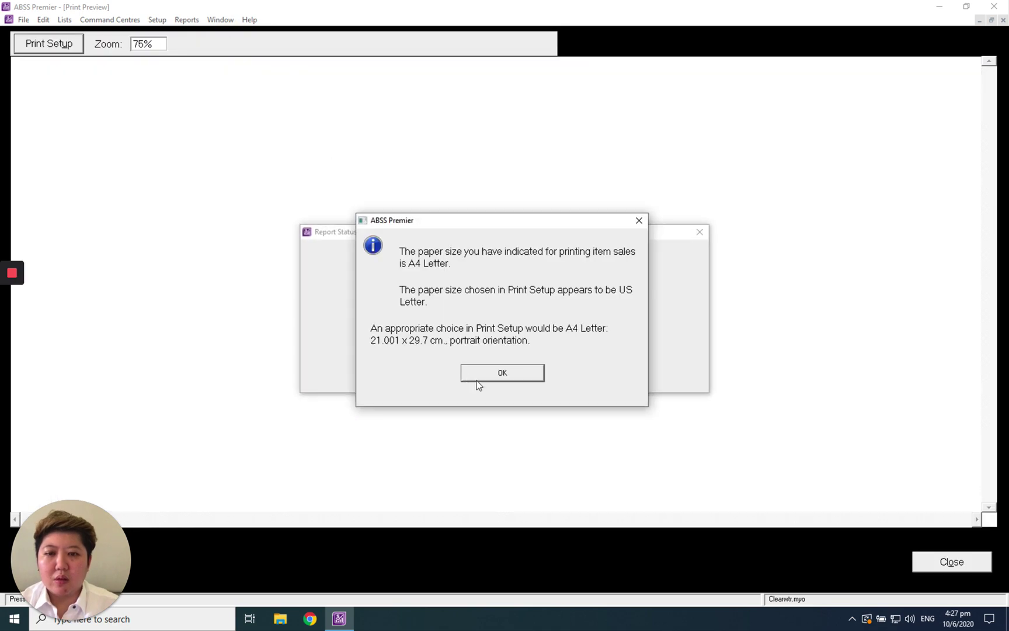
pyautogui.click(513, 378)
pyautogui.doubleClick(145, 44)
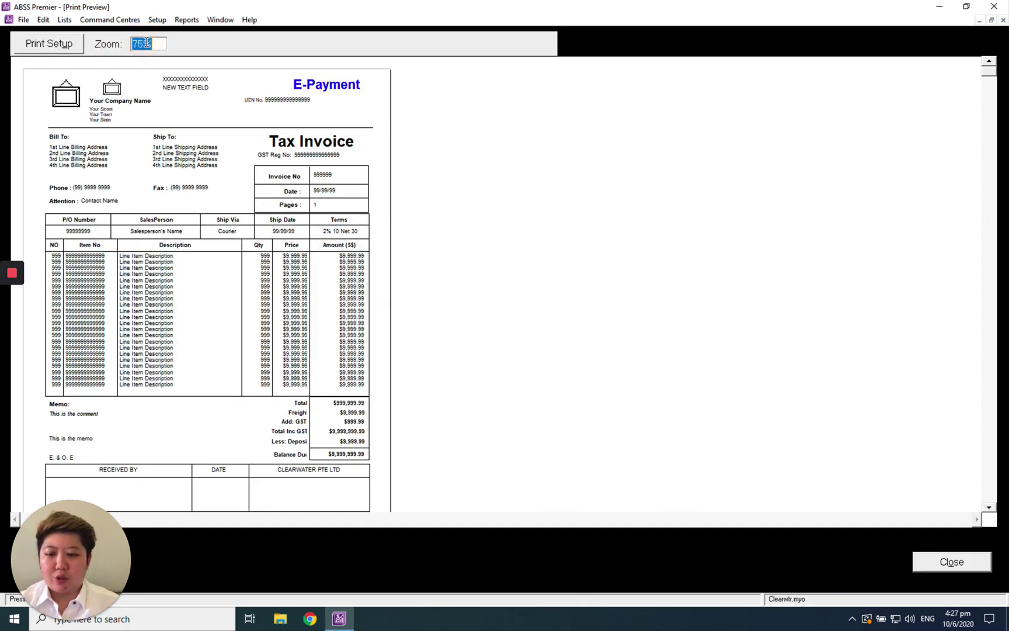
pyautogui.write('140')
pyautogui.press('Return')
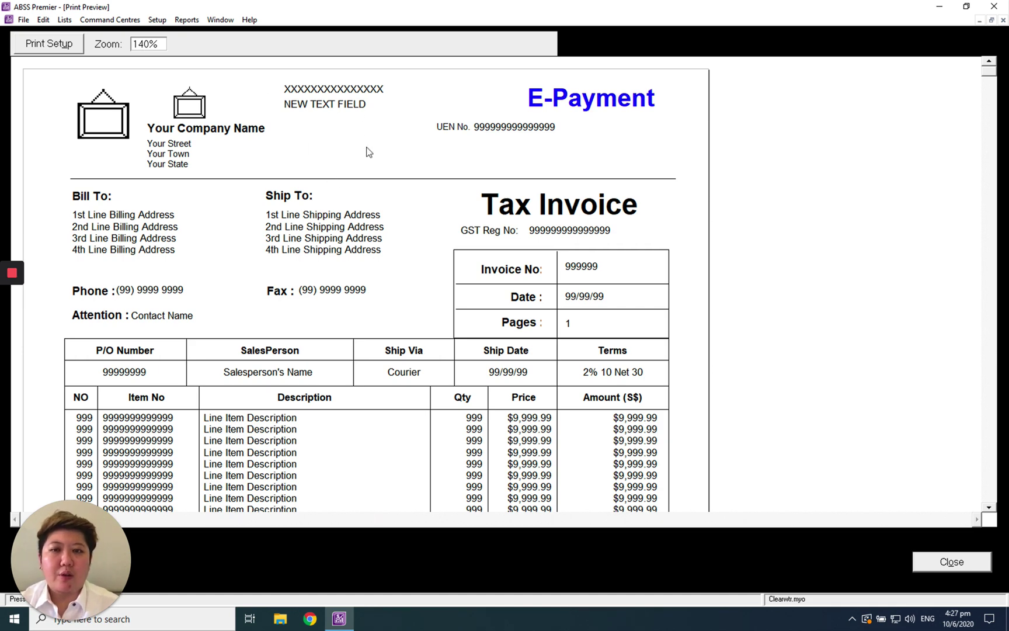
pyautogui.click(924, 561)
pyautogui.click(158, 21)
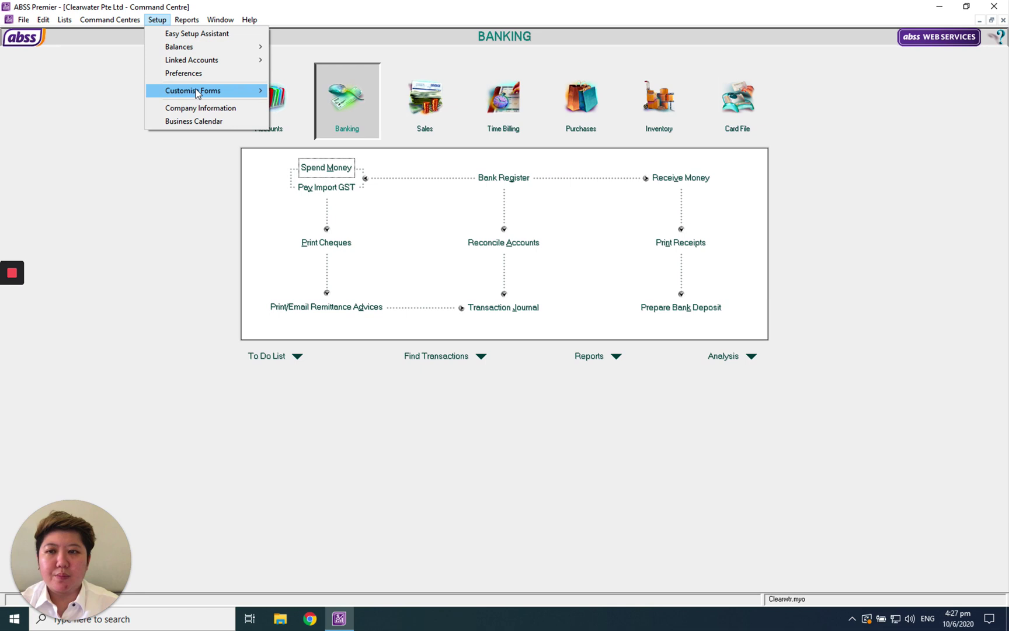
# Step: Choose the Service sale layout with form C_INV_SER and open it in the customising editor
pyautogui.moveTo(203, 90)
pyautogui.click(344, 137)
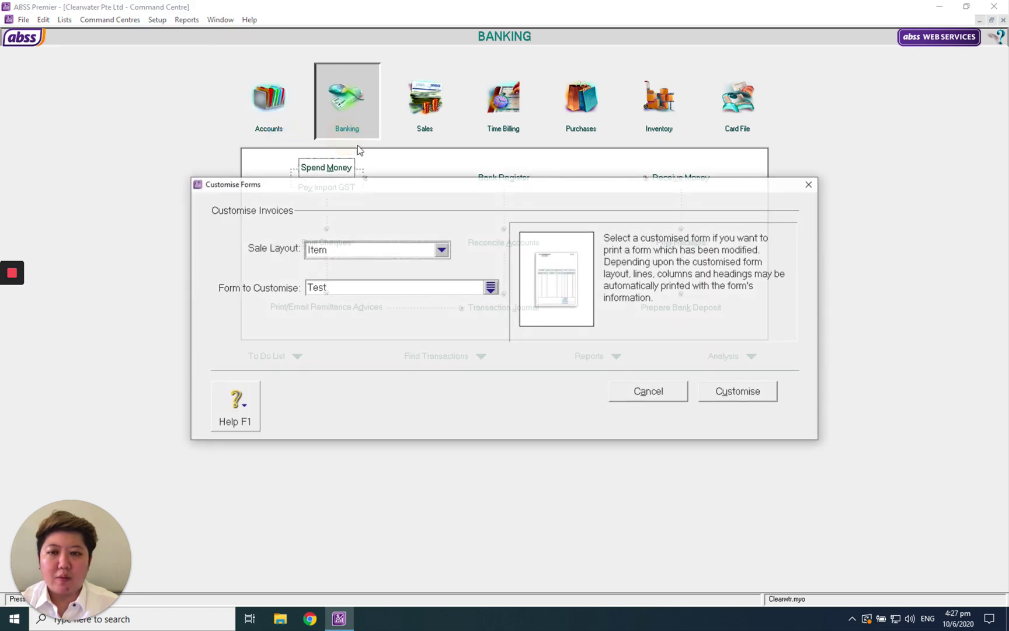
pyautogui.click(441, 251)
pyautogui.click(325, 263)
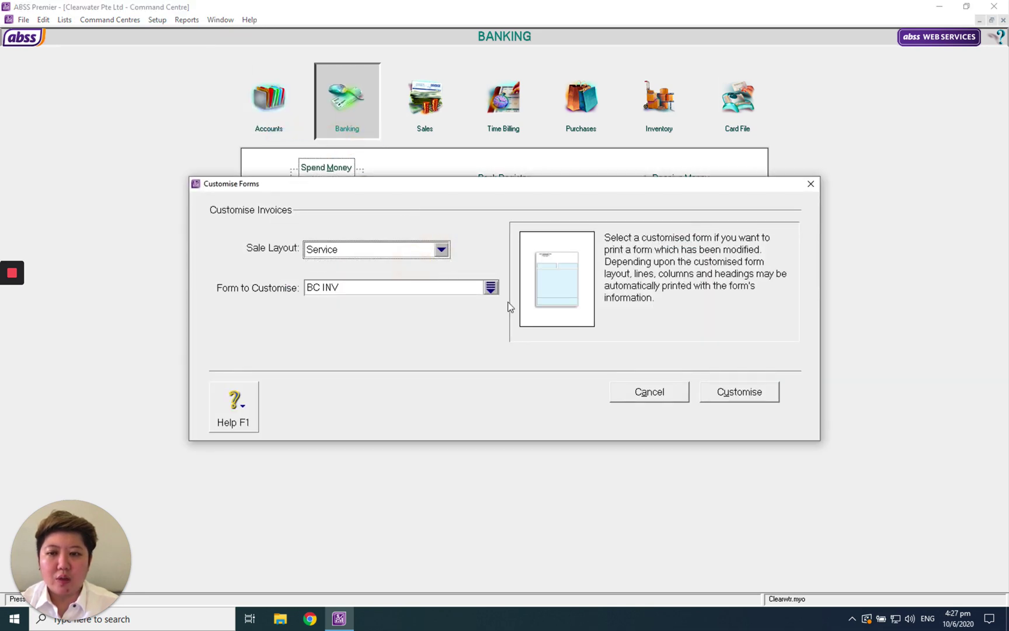
pyautogui.click(493, 291)
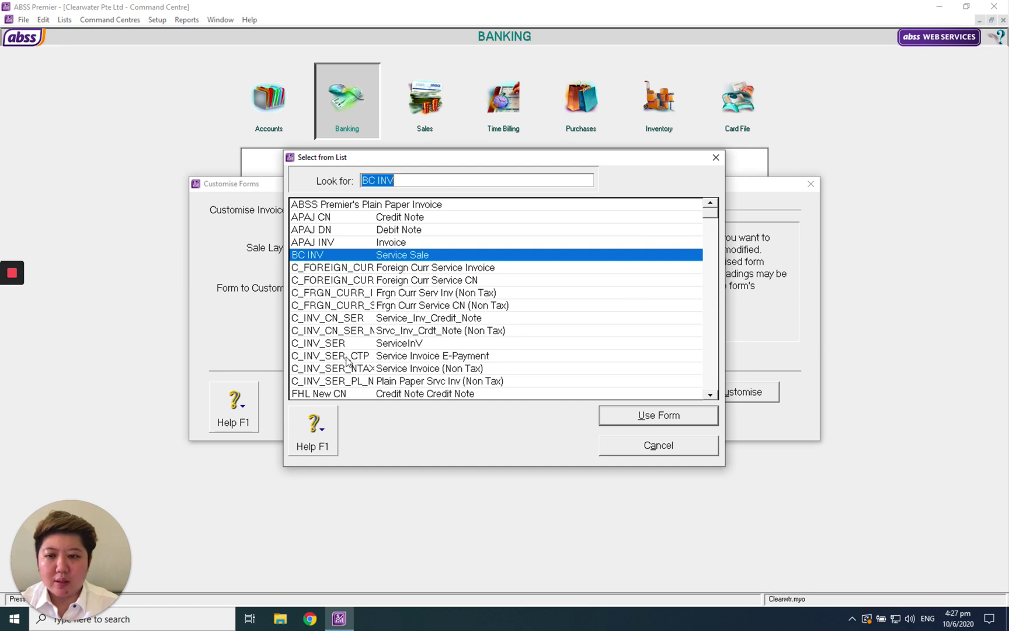
pyautogui.click(357, 330)
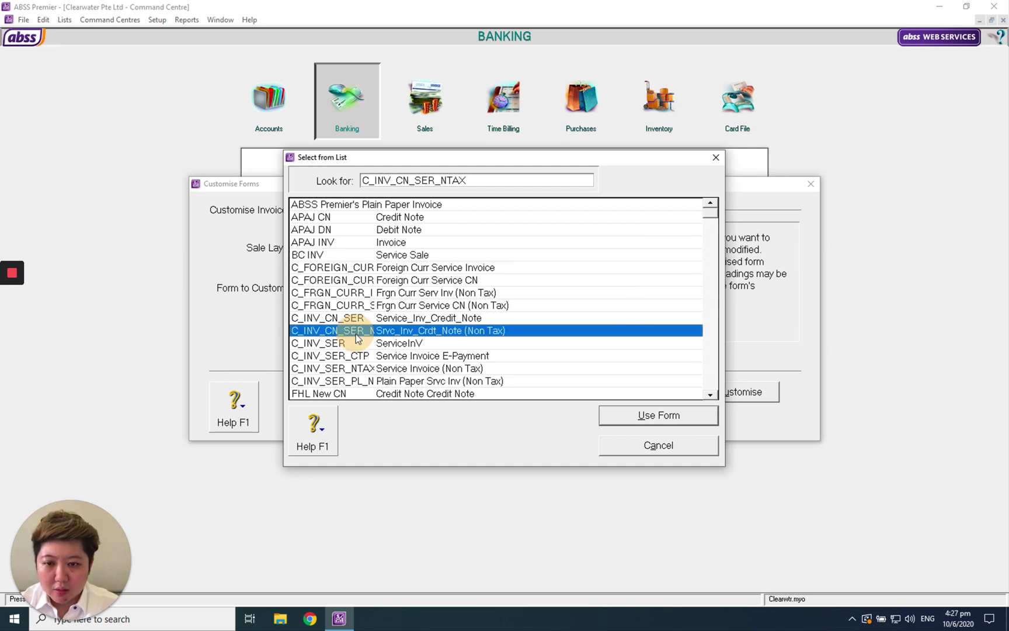
pyautogui.click(356, 342)
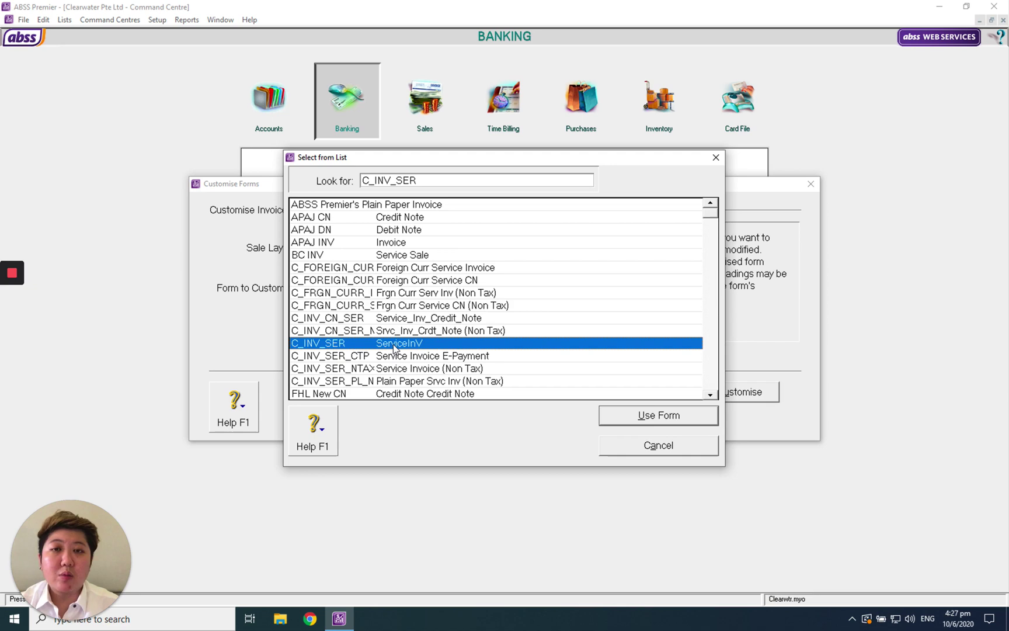
pyautogui.click(667, 414)
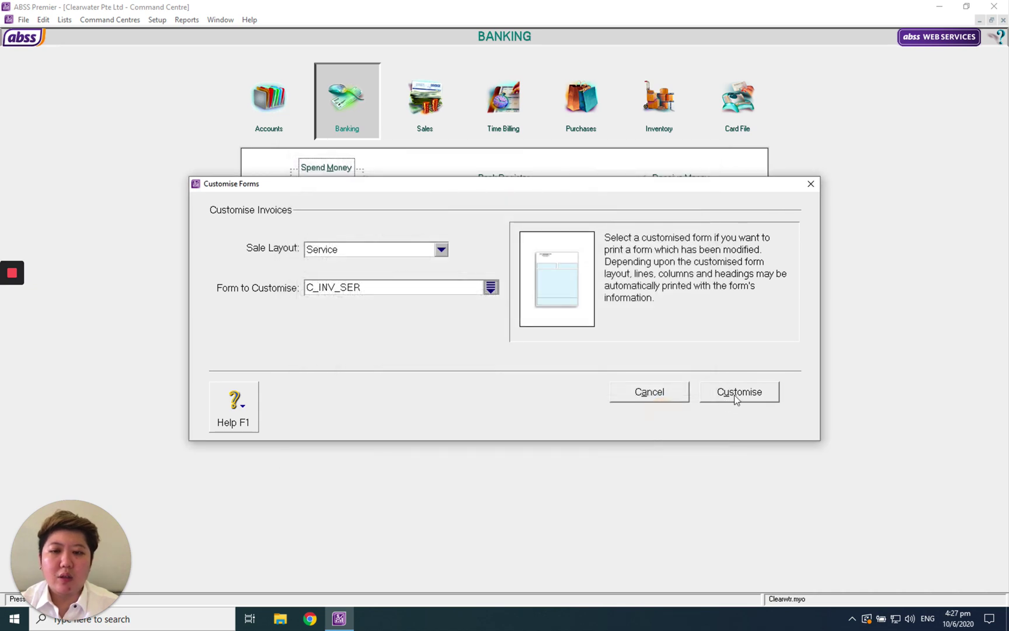
pyautogui.click(737, 399)
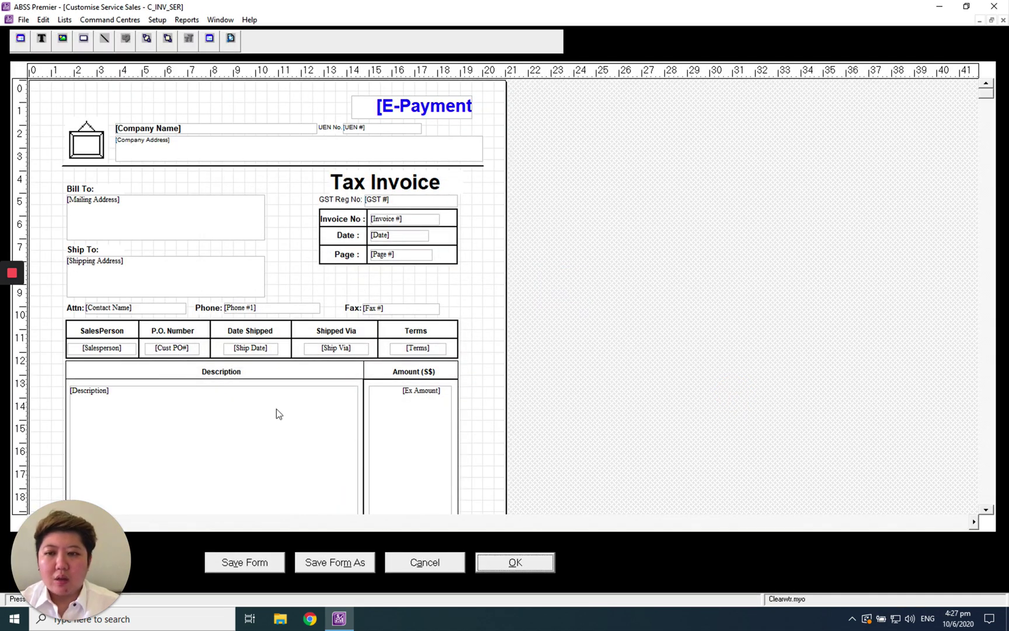